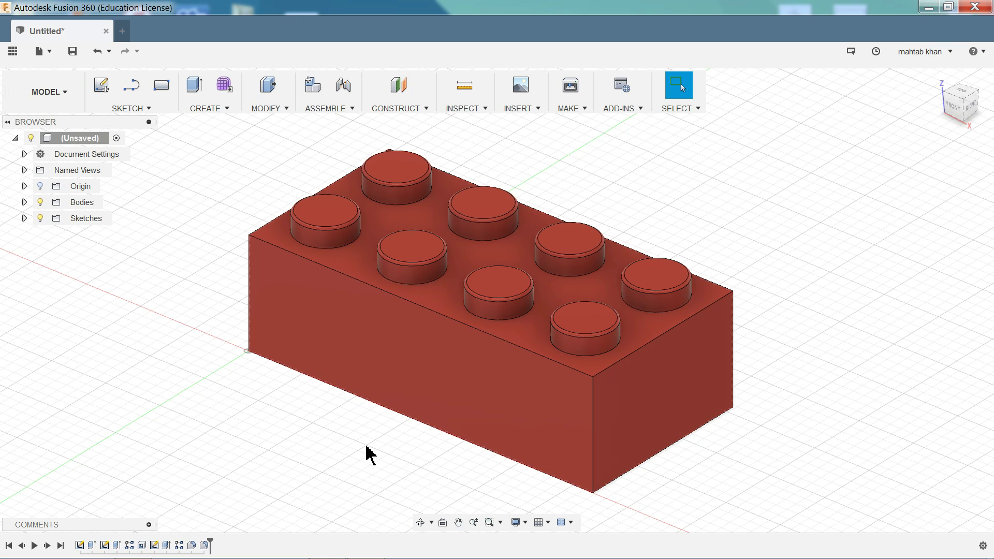
Orbit the finished red Lego brick to inspect it from several sides, including the underside.
middle_click_drag(353, 446, 364, 431, "shift")
mouse_move(364, 431)
left_mouse_down()
mouse_move(362, 404)
mouse_move(356, 445)
left_mouse_up()
middle_click_drag(356, 446, 510, 454, "shift")
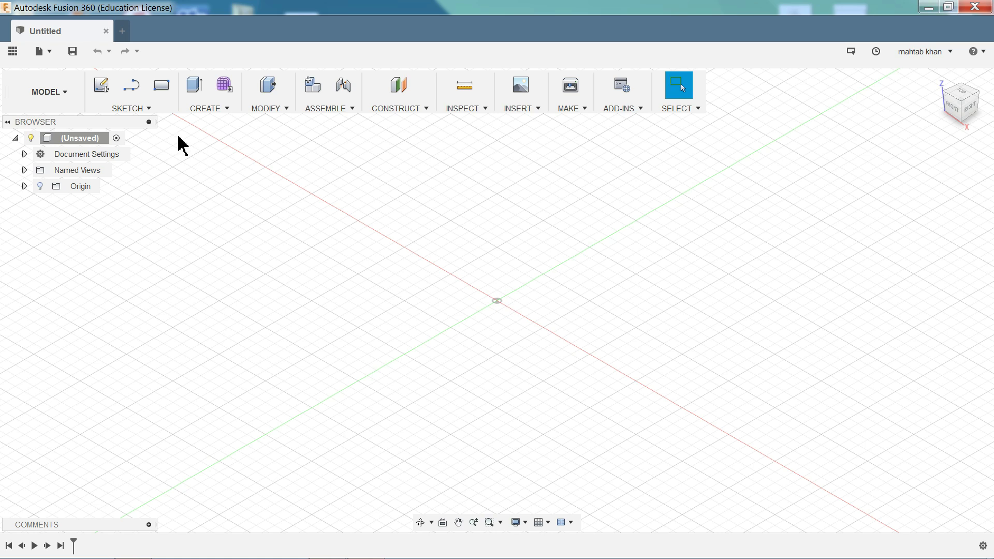
Start a 2-point rectangle sketch on the XY ground plane with its first corner at the origin.
left_click(148, 108)
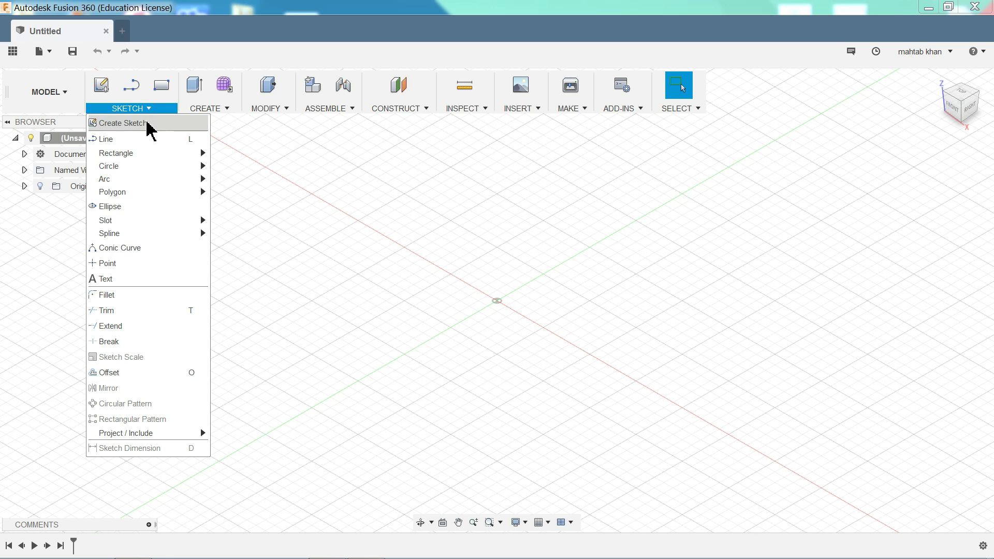
mouse_move(133, 154)
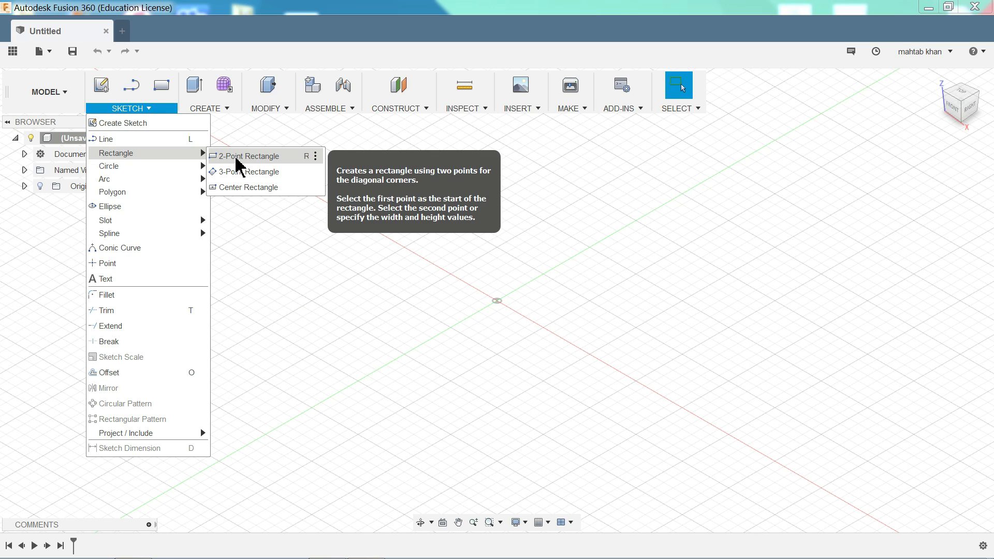
left_click(236, 159)
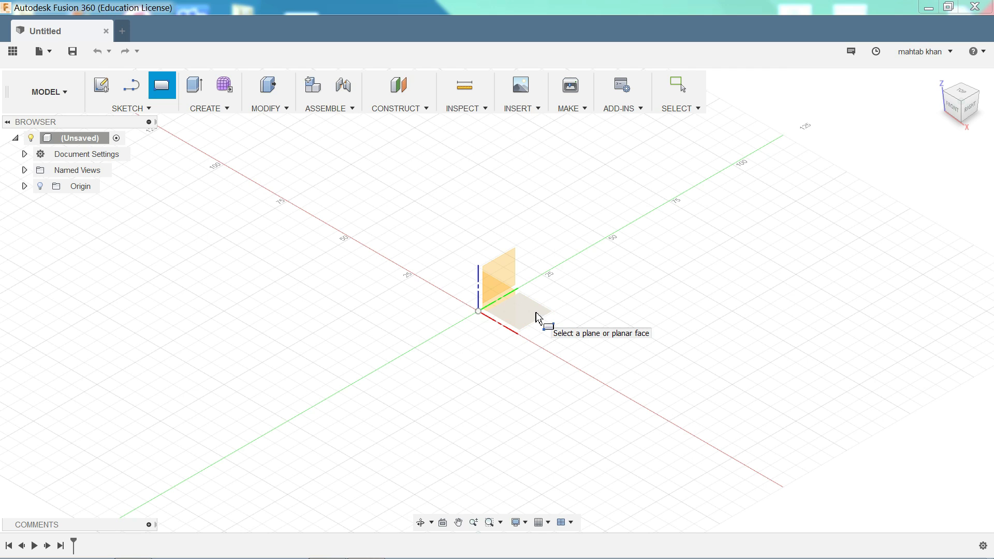
left_click(537, 317)
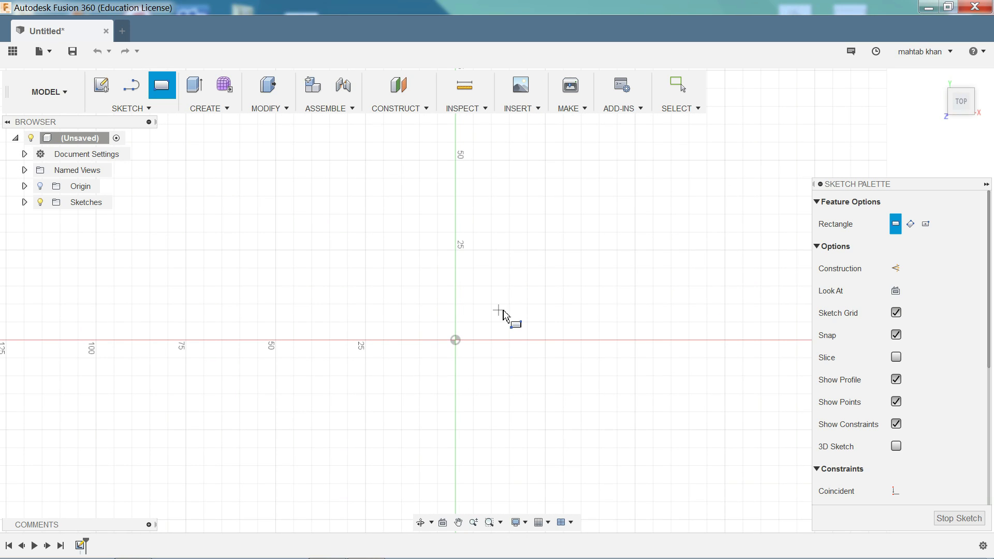
left_click(455, 340)
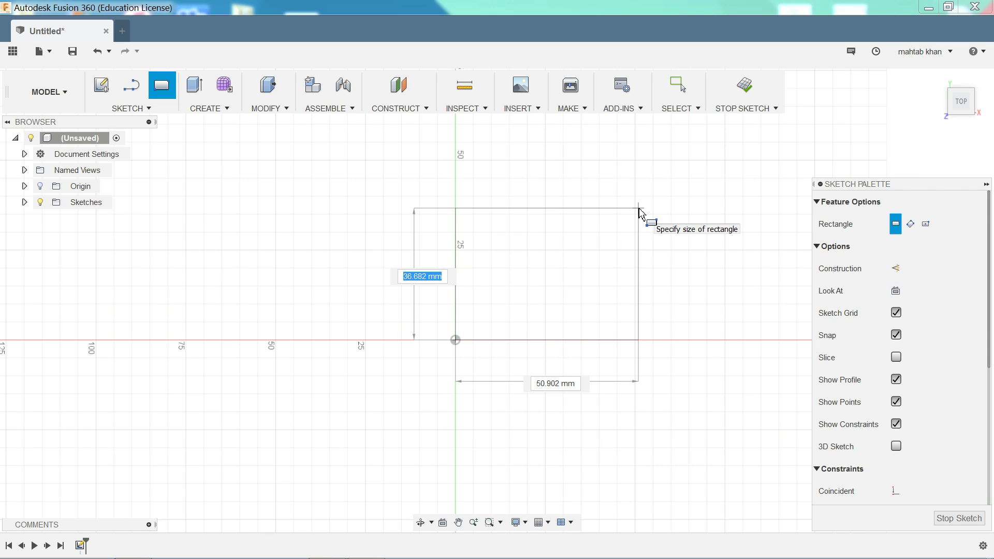
Size the rectangle 15.8 mm by 31.8 mm and finish it.
type("15.8")
key("Tab")
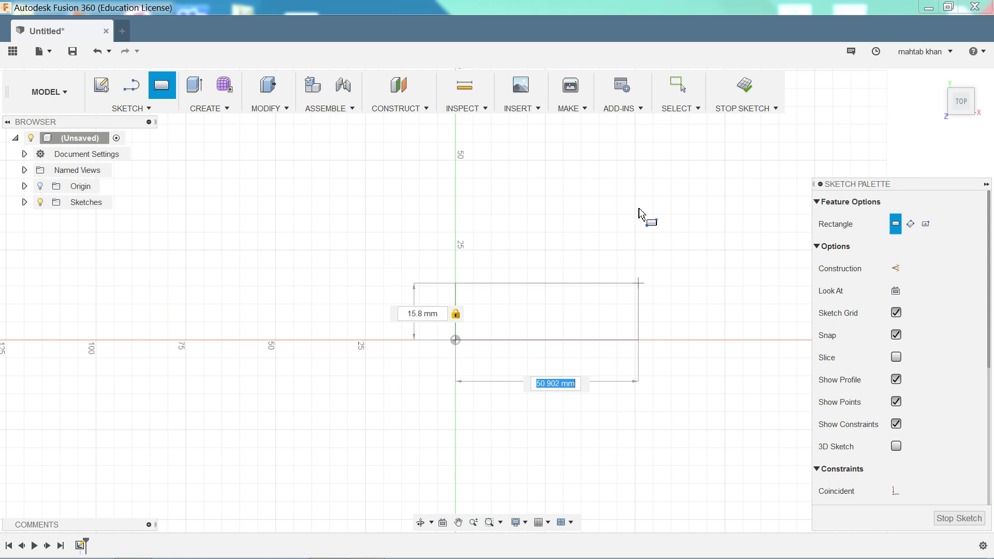
type("31.8")
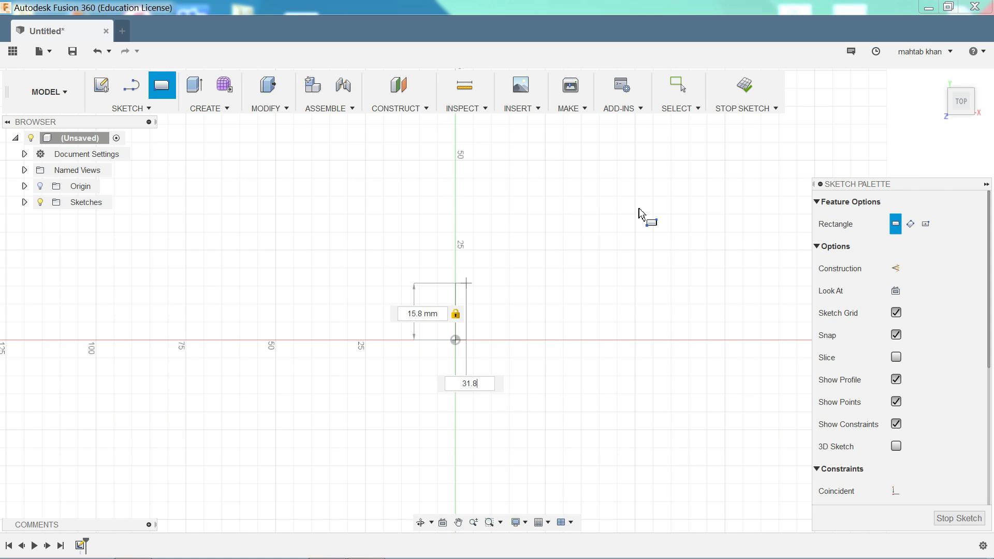
key("Tab")
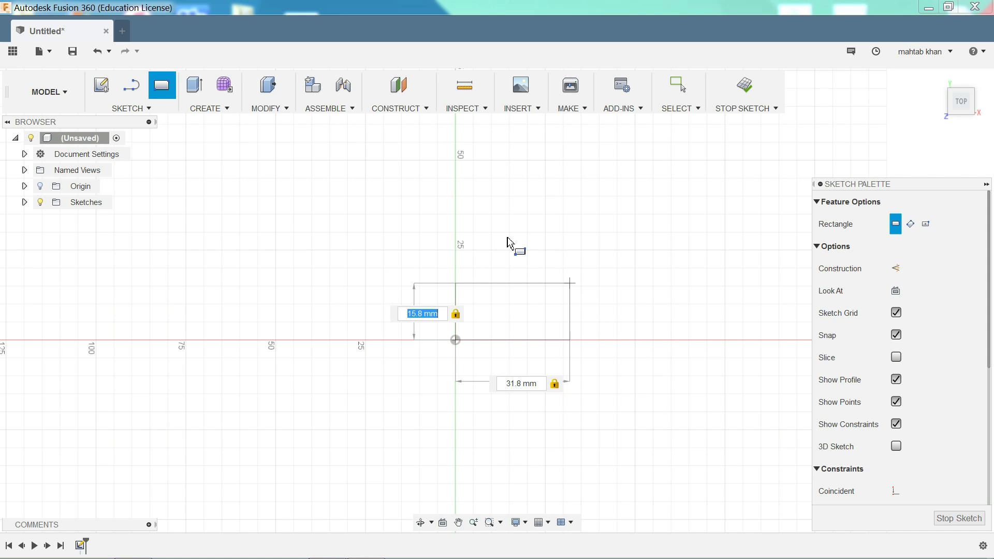
left_click(614, 235)
scroll(581, 311, "up", 2)
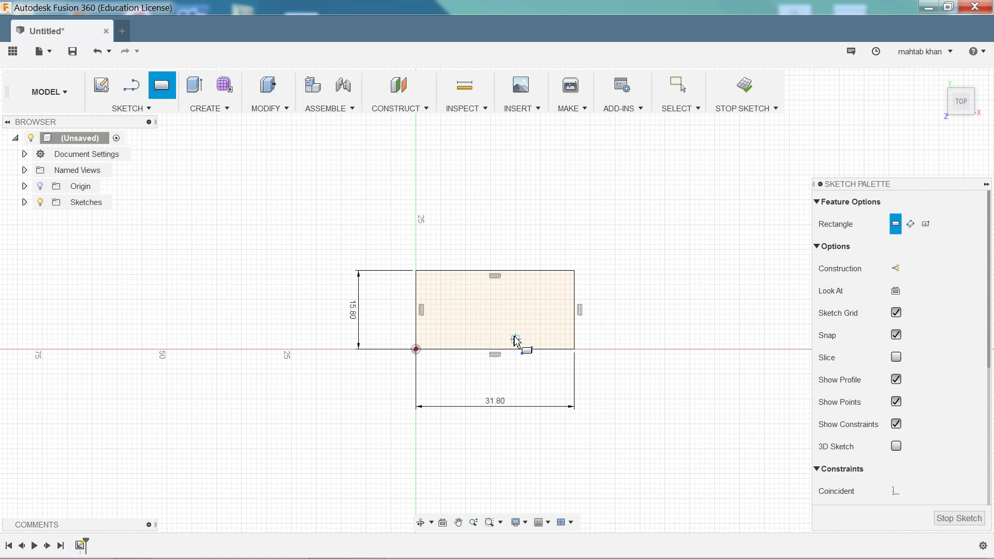
scroll(499, 340, "up", 3)
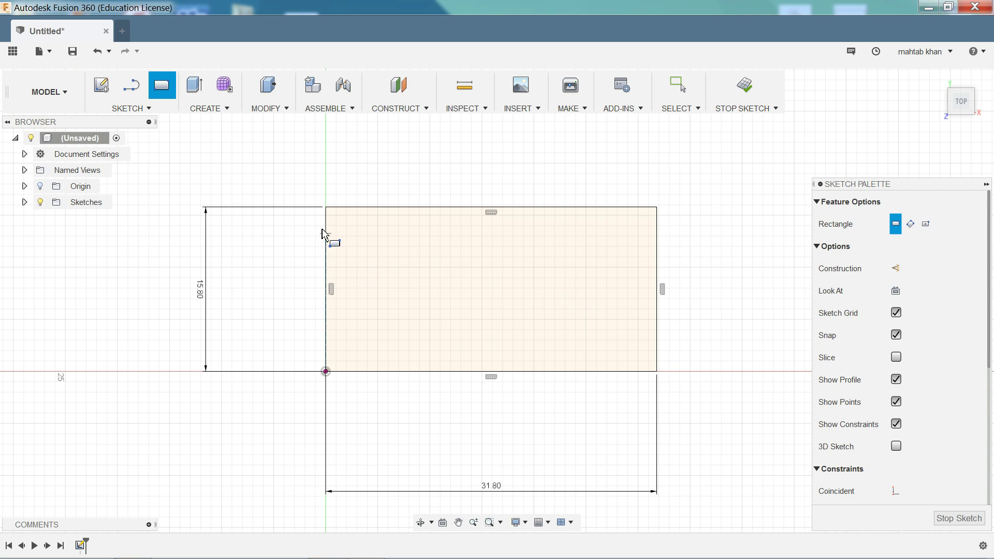
left_click(202, 109)
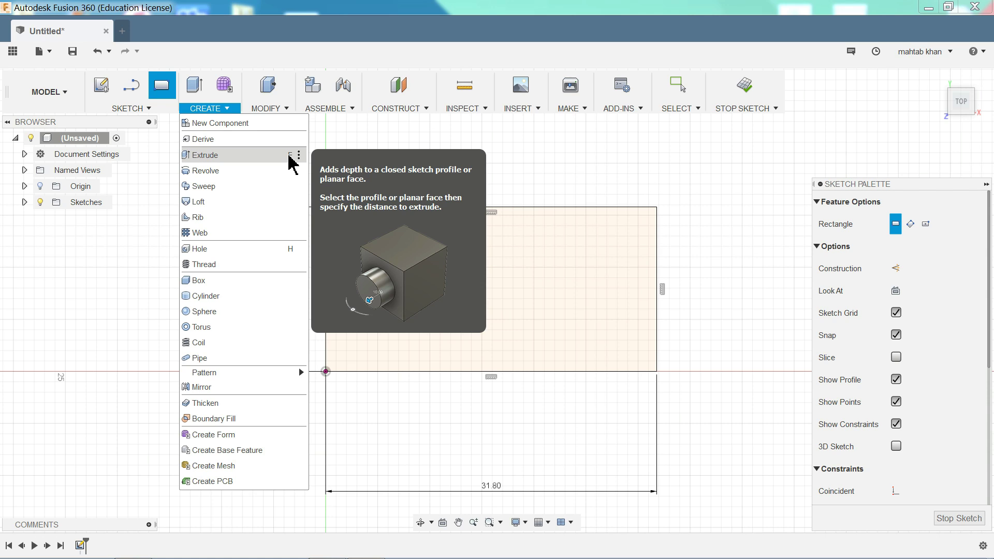
Extrude the rectangle profile 9.6 mm into a new solid body.
left_click(205, 155)
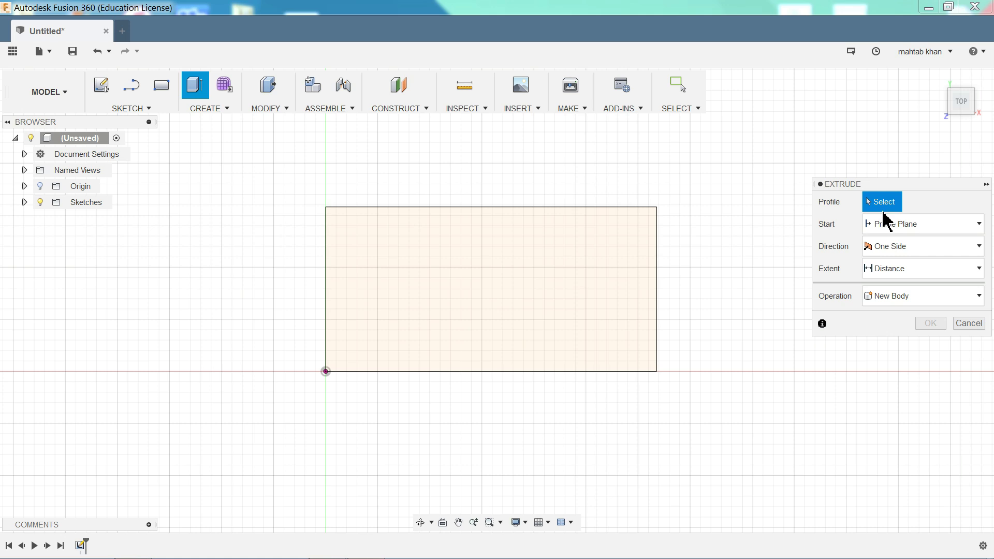
left_click(498, 277)
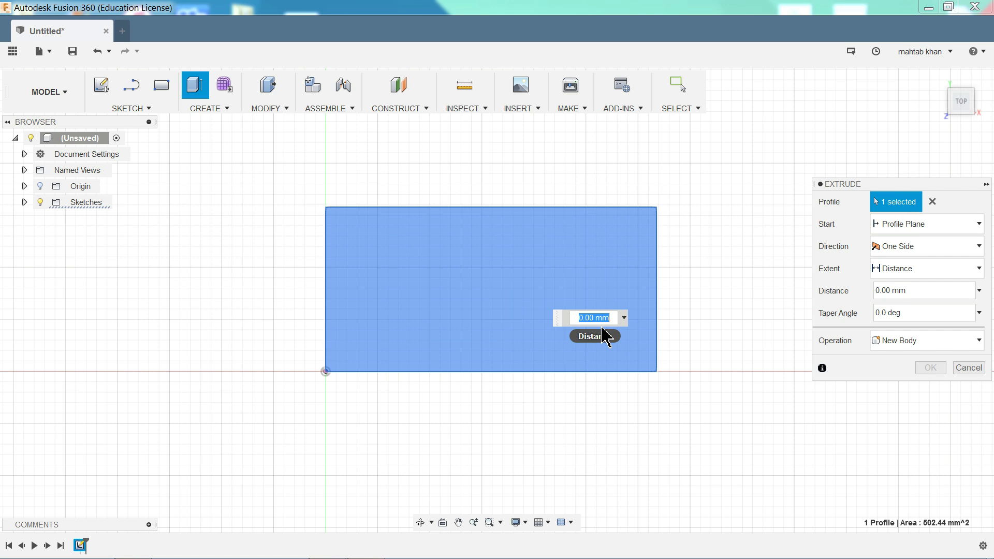
type("9.6")
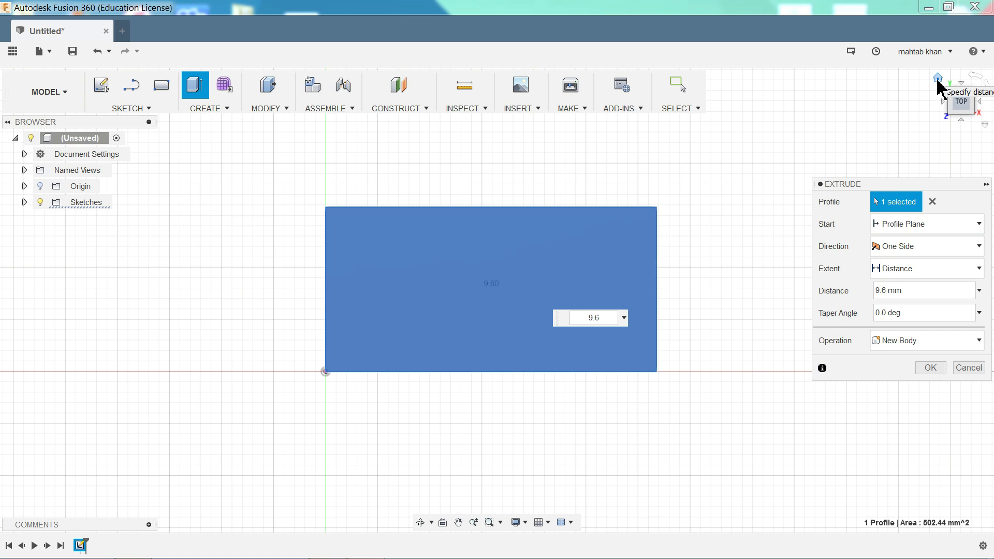
left_click(937, 78)
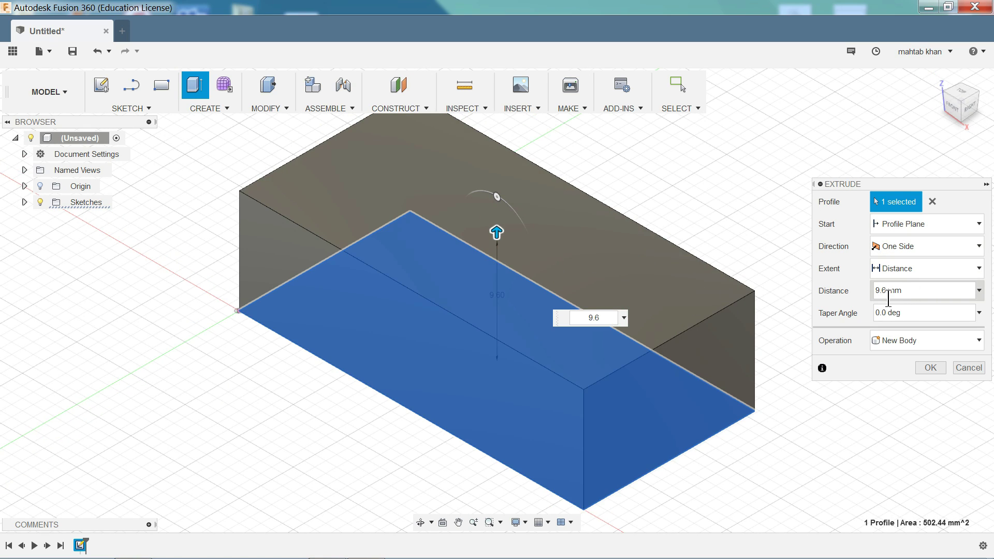
left_click(929, 369)
scroll(692, 229, "down", 3)
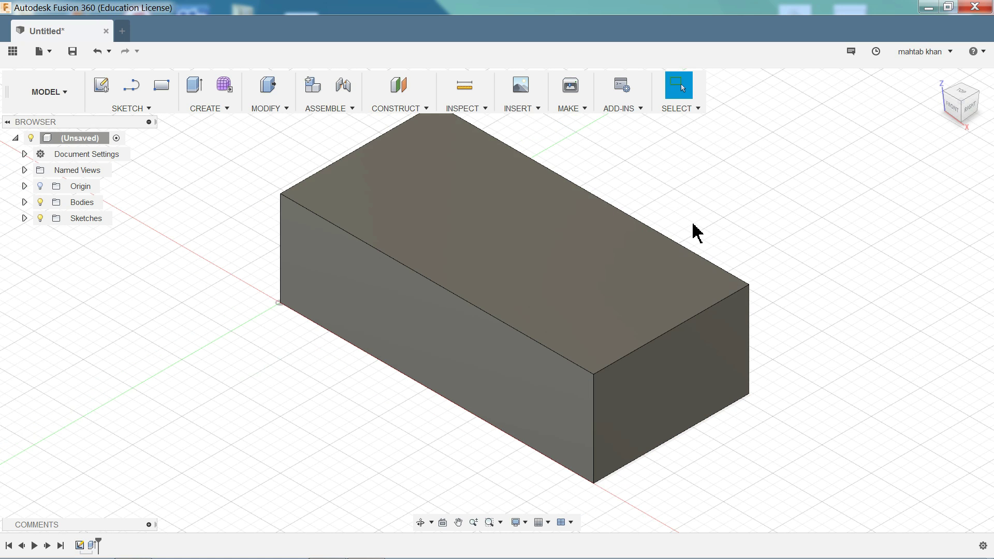
Open the appearance library from the body's context menu and pick Plastic - Translucent Glossy (Red).
scroll(616, 165, "up", 2)
right_click(460, 238)
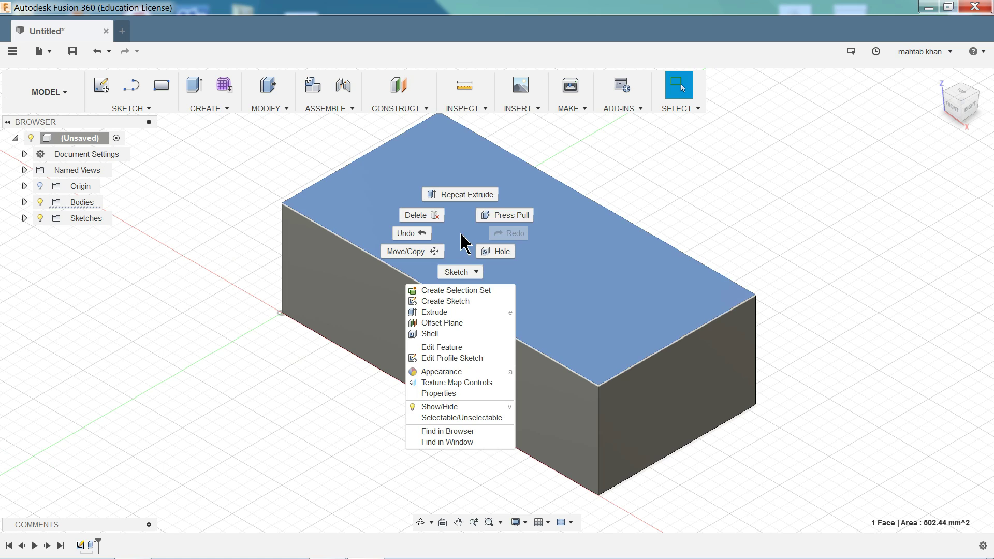
left_click(441, 372)
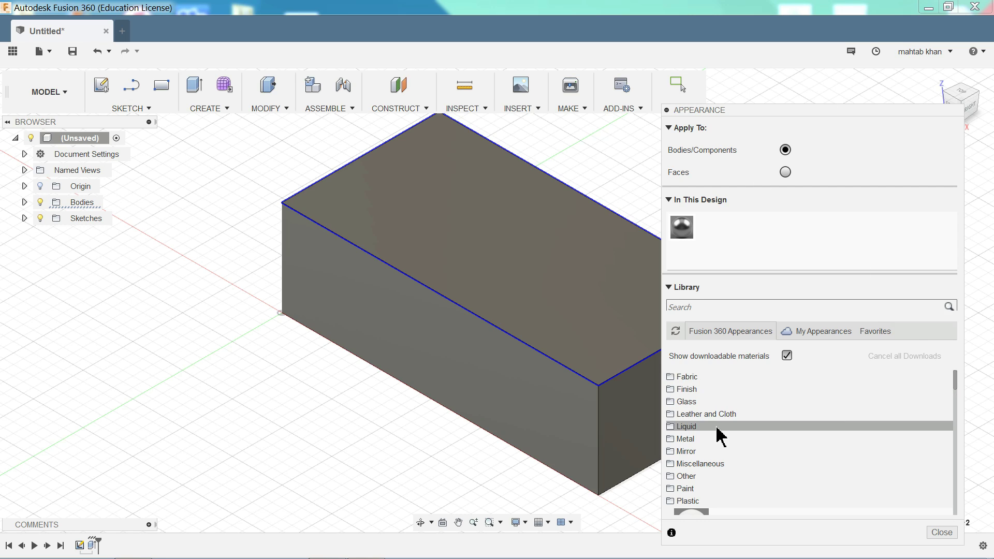
scroll(691, 435, "down", 1)
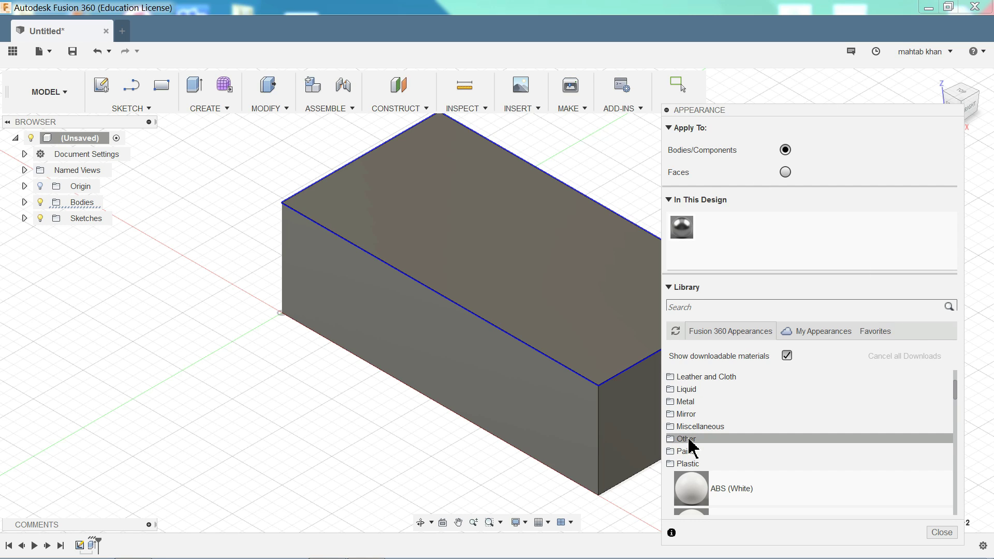
scroll(712, 458, "down", 15)
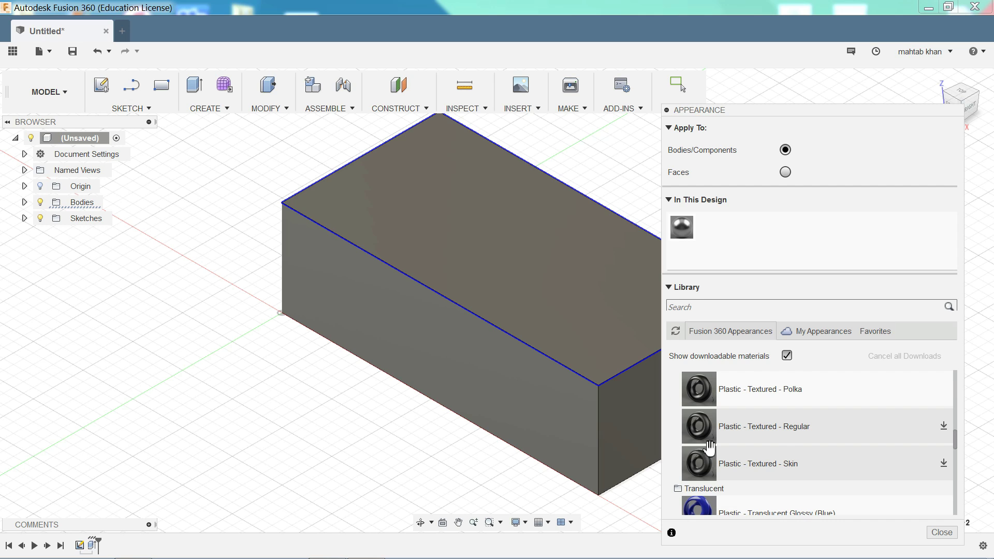
scroll(709, 448, "up", 7)
scroll(709, 448, "down", 2)
scroll(709, 448, "down", 2)
left_click(748, 437)
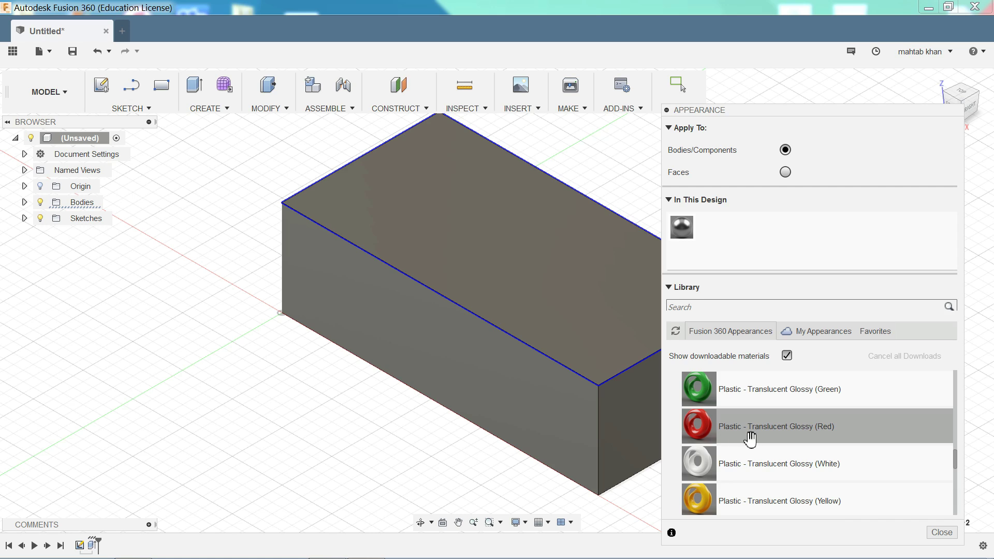
Apply the red plastic to the whole body, removing the face-level appearance.
left_click_drag(781, 434, 611, 334)
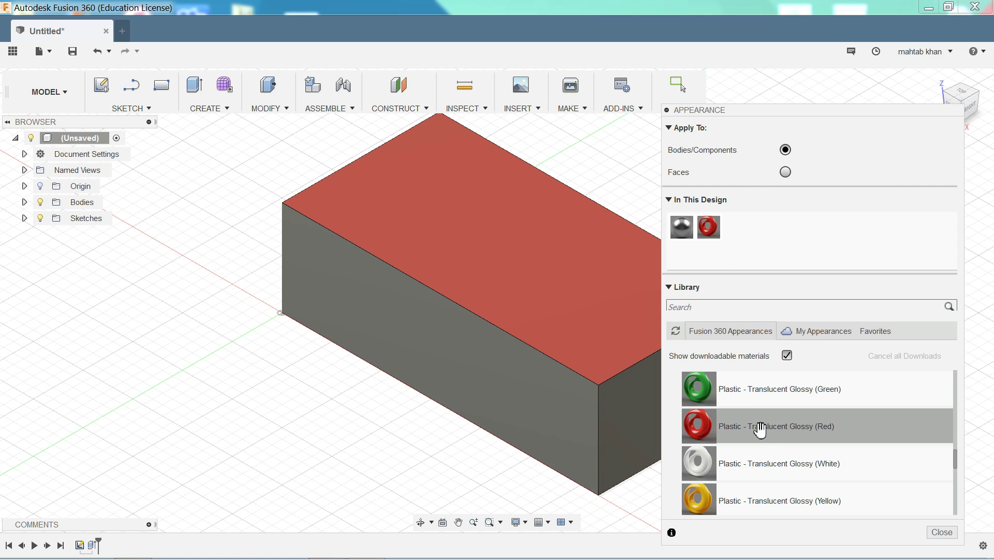
left_click_drag(759, 429, 614, 411)
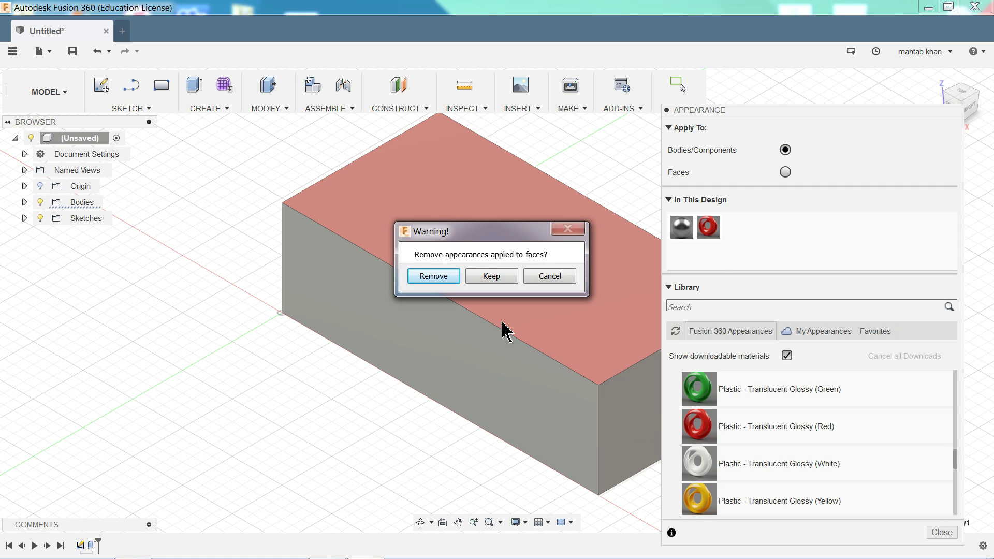
left_click(439, 278)
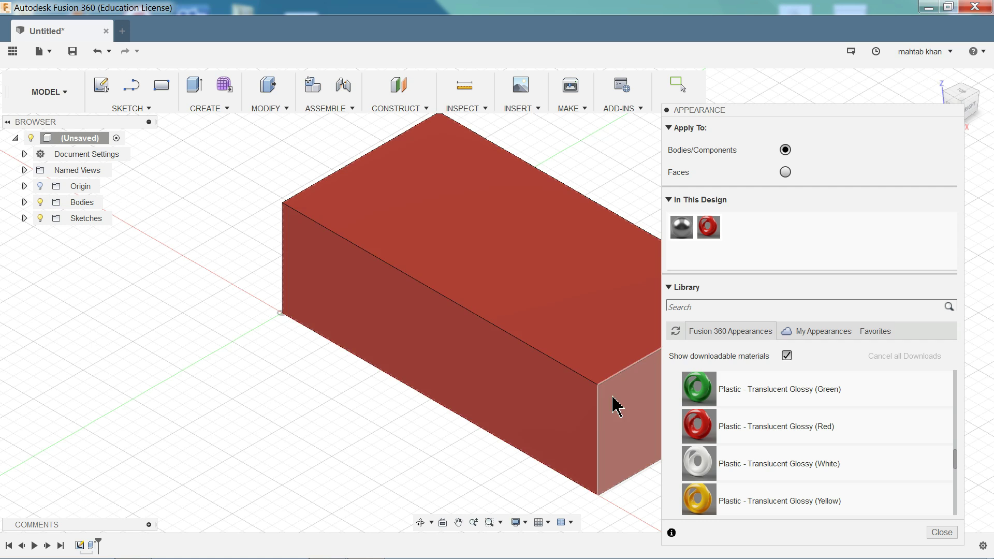
left_click(941, 532)
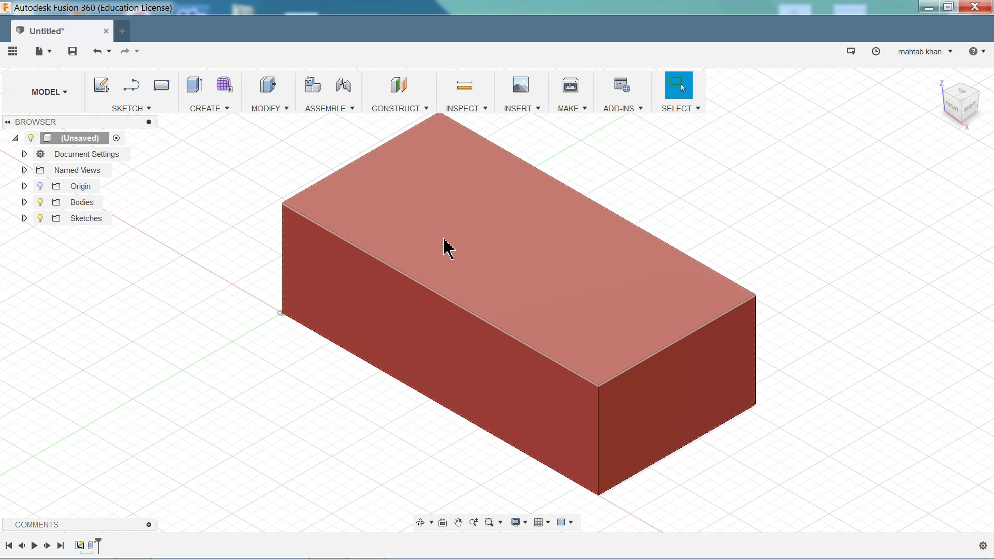
Draw a 5 mm diameter circle near the corner of the block's top face.
left_click(148, 110)
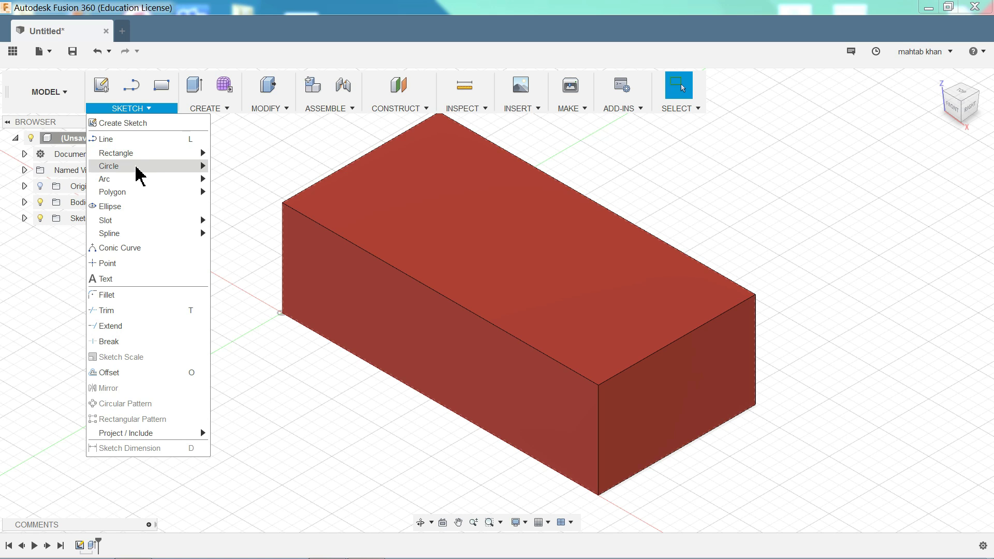
mouse_move(135, 168)
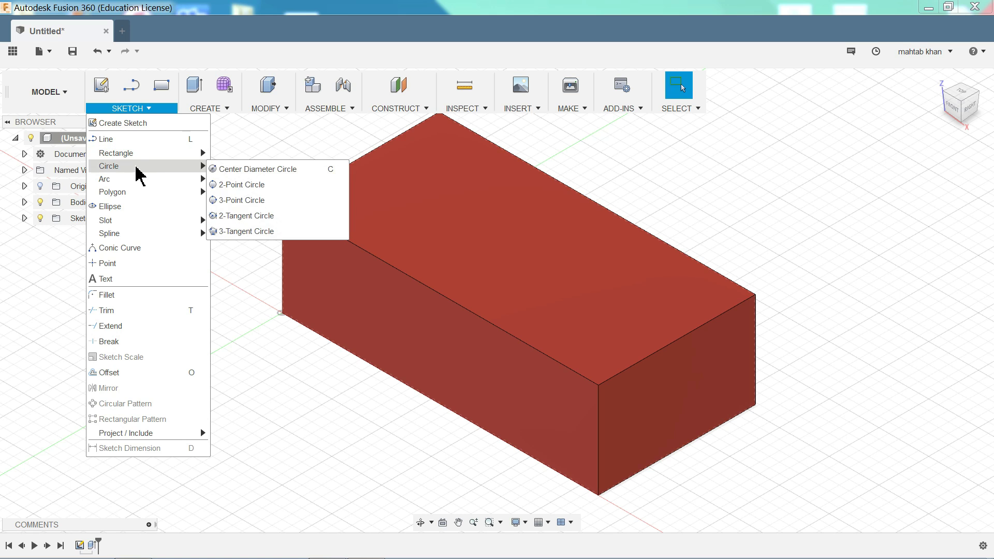
left_click(246, 172)
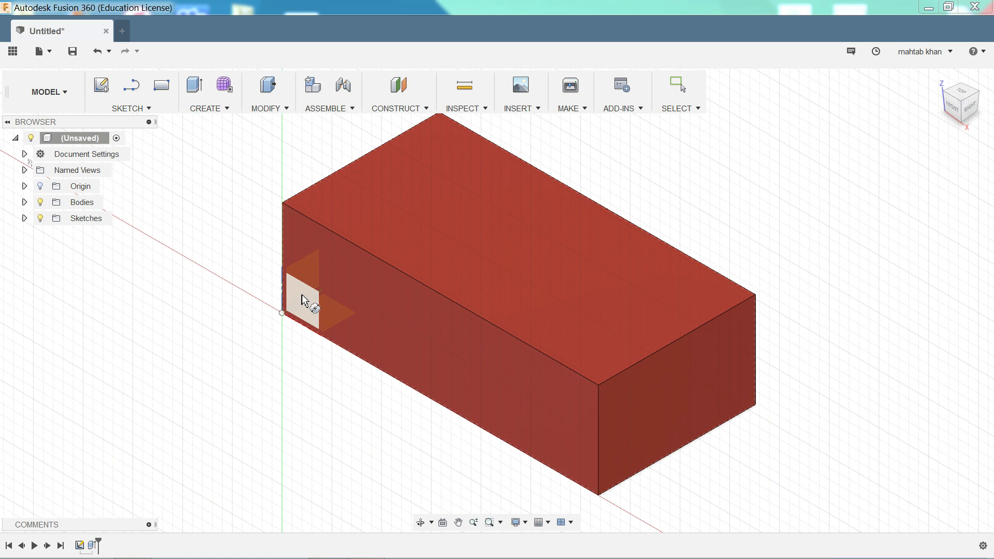
left_click(411, 202)
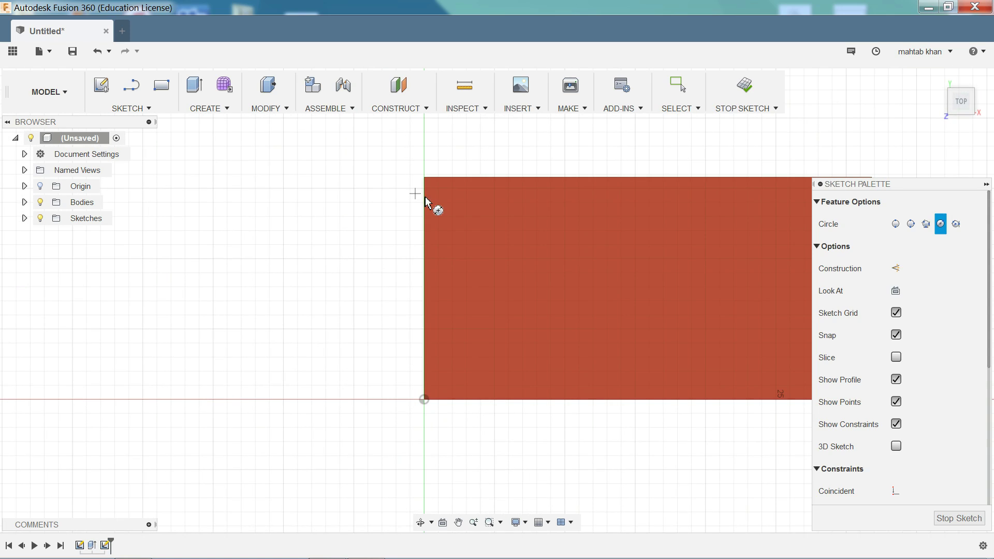
left_click(492, 228)
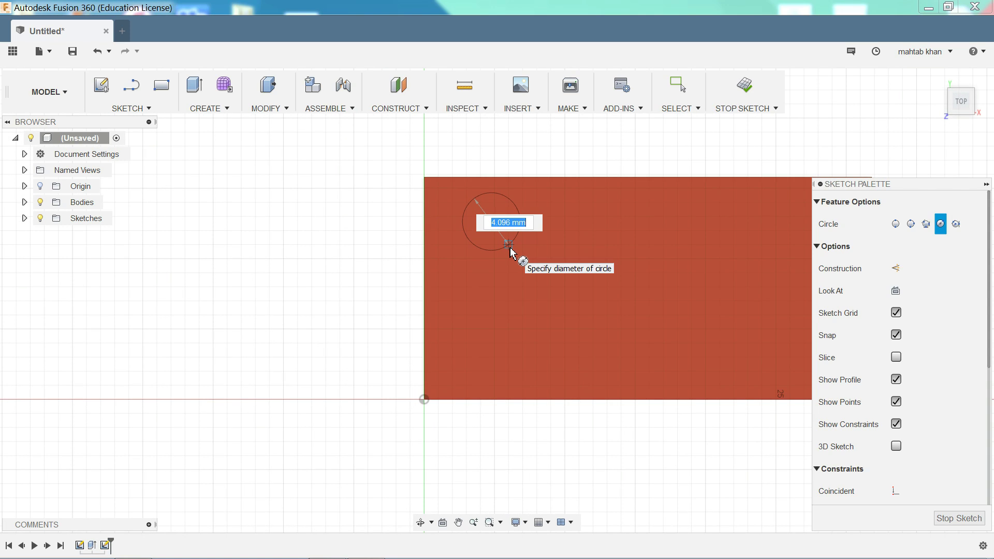
type("5")
key("Tab")
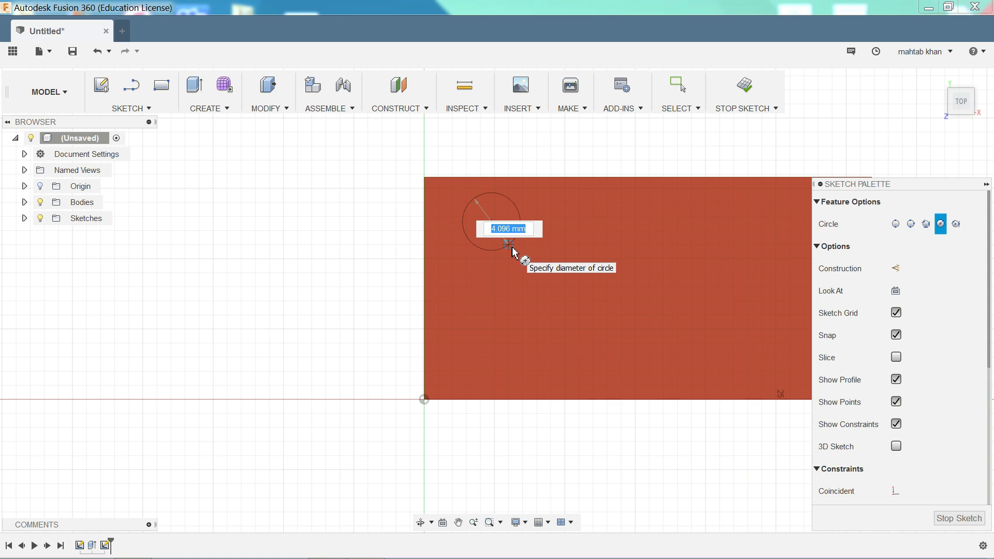
type("5")
key("Tab")
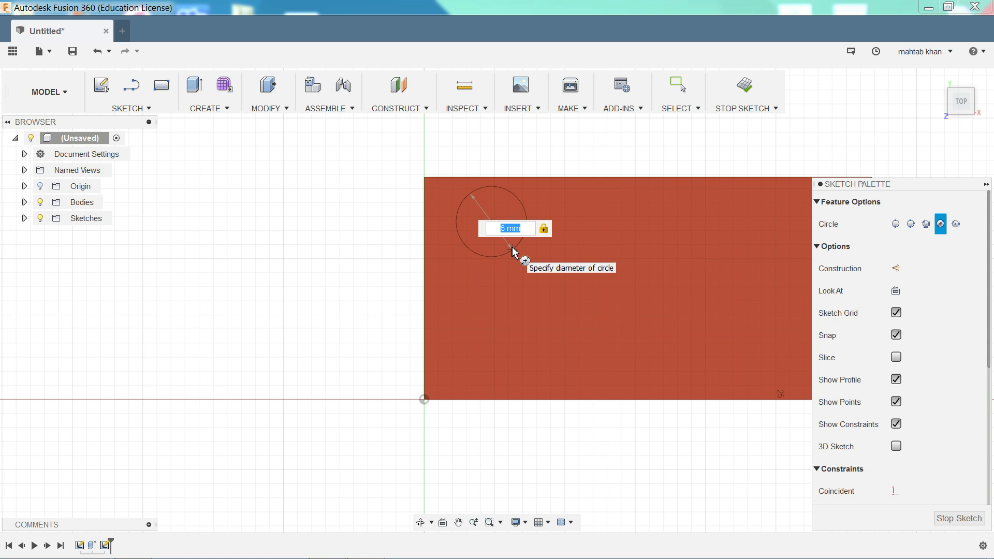
key("Return")
key("Escape")
scroll(510, 212, "up", 3)
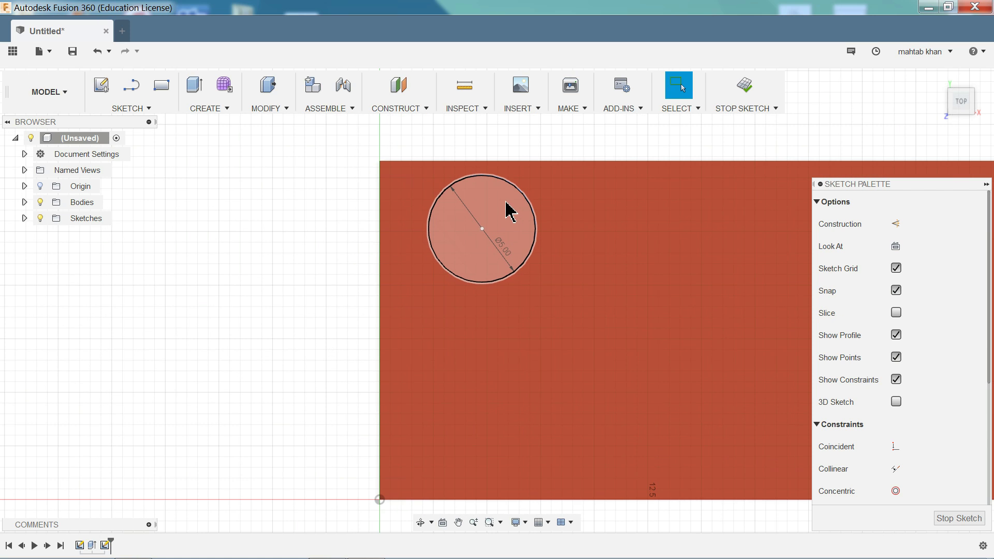
scroll(510, 212, "up", 2)
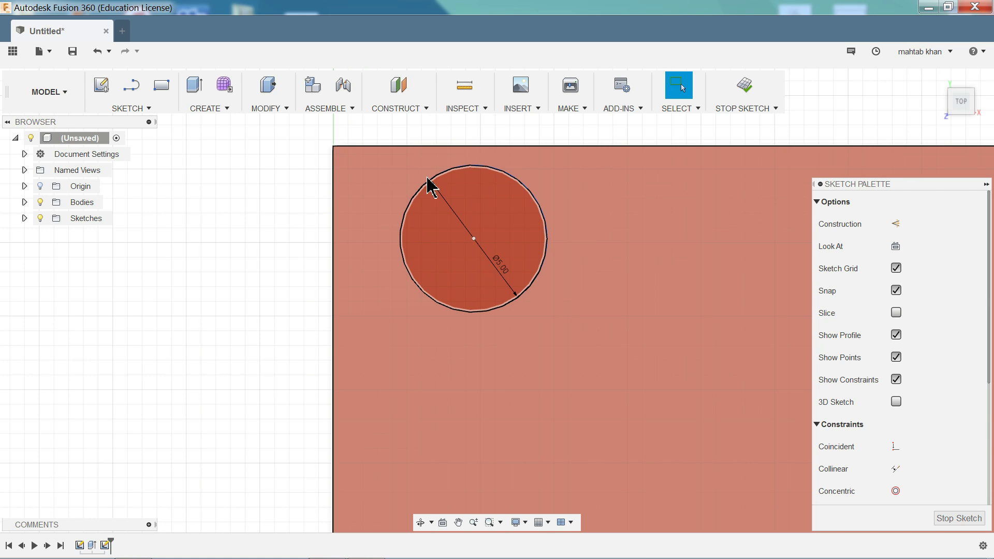
Dimension the circle centre 3.9 mm from the left edge and 3.9 mm from the top edge.
key("d")
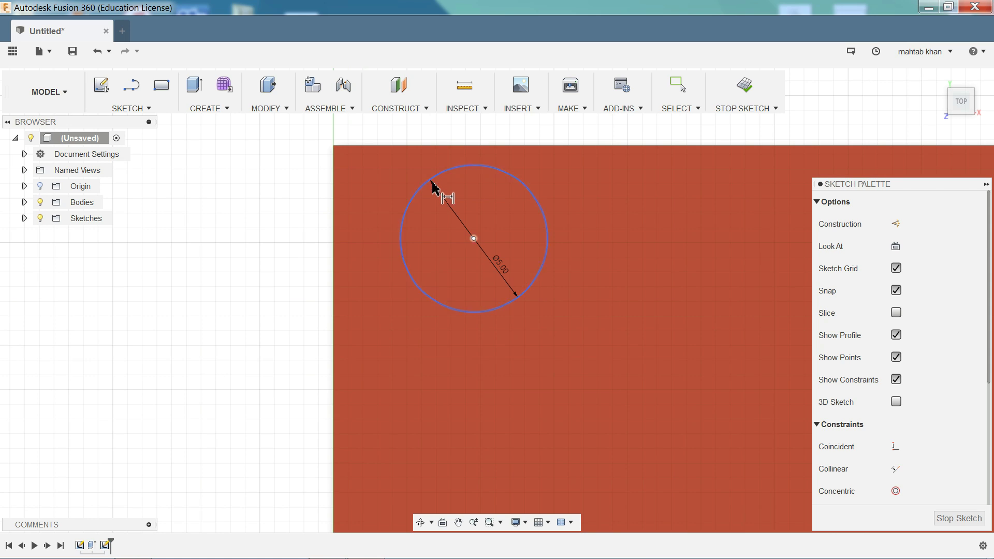
left_click(474, 239)
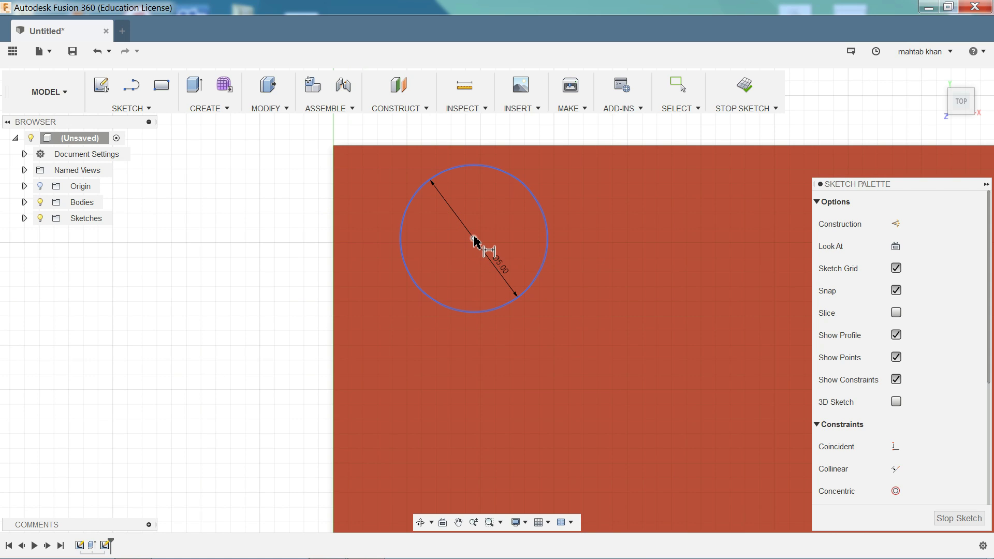
left_click(333, 253)
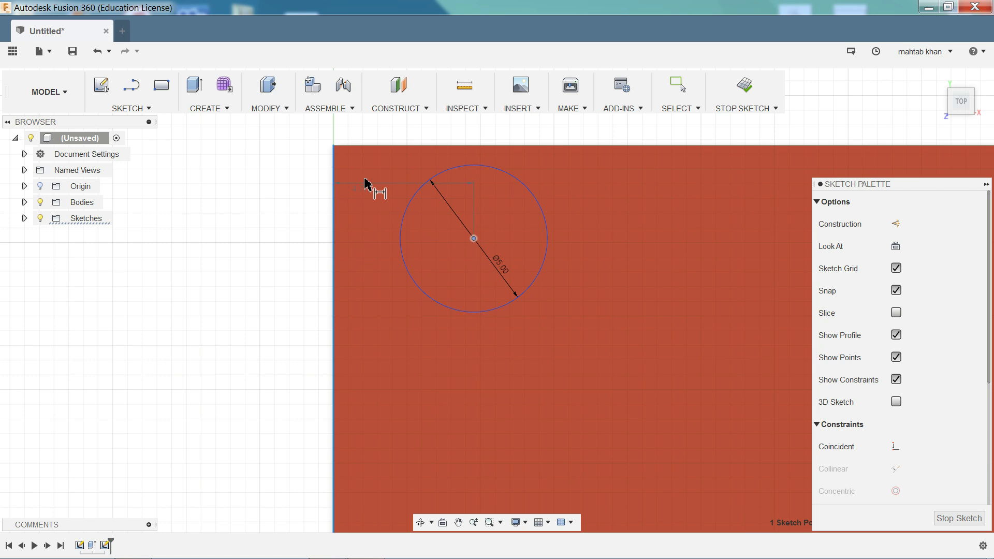
left_click(396, 141)
type("3.9")
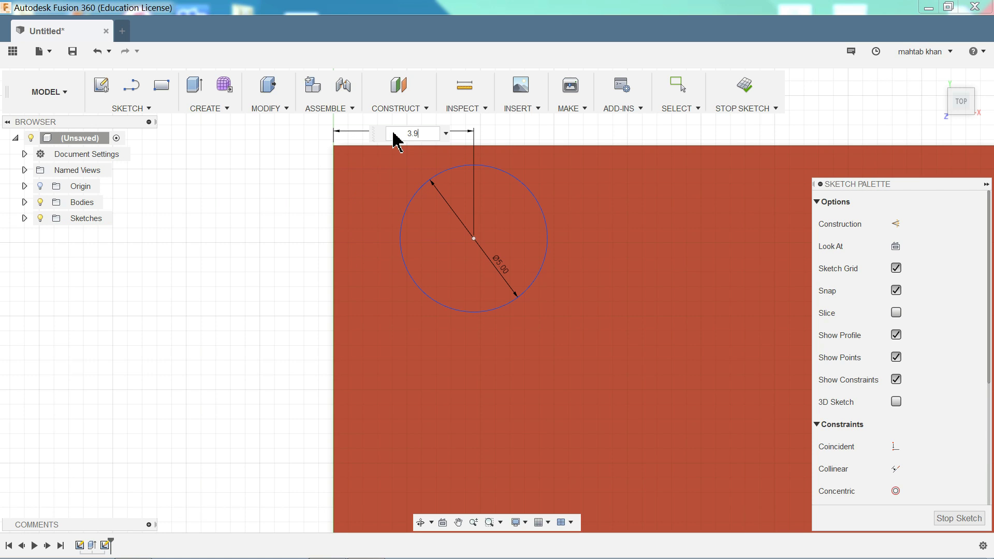
key("Return")
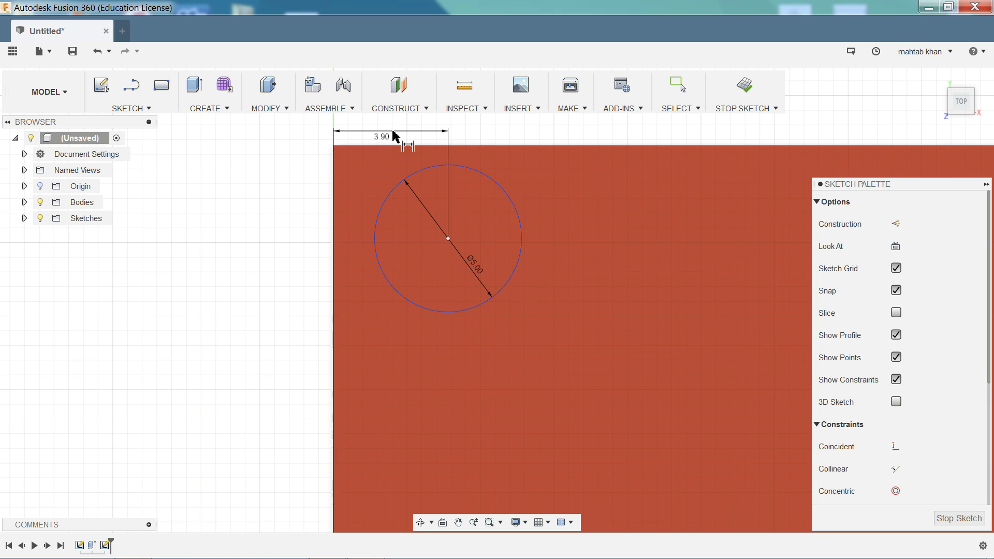
left_click(448, 239)
left_click(473, 146)
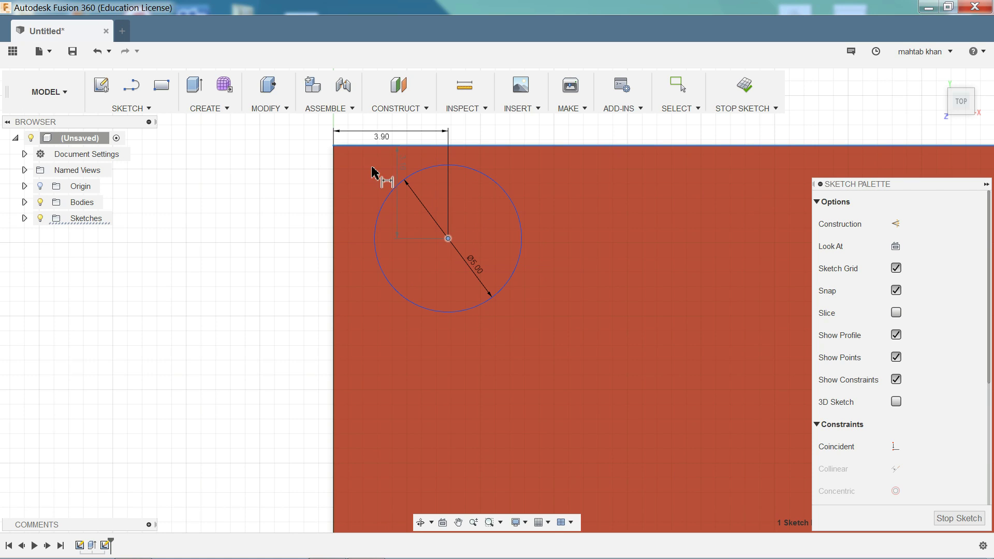
left_click(299, 183)
type("3")
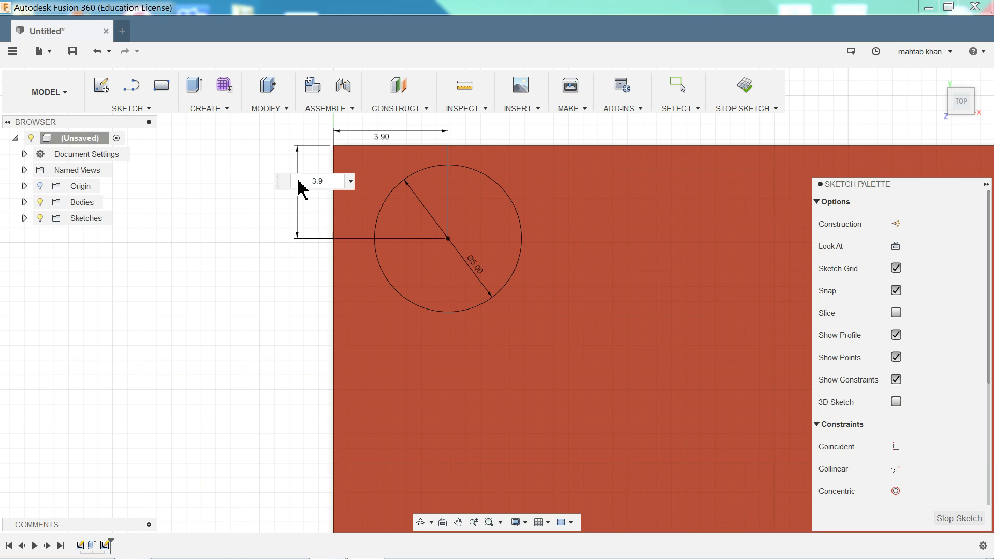
type(".9")
key("Return")
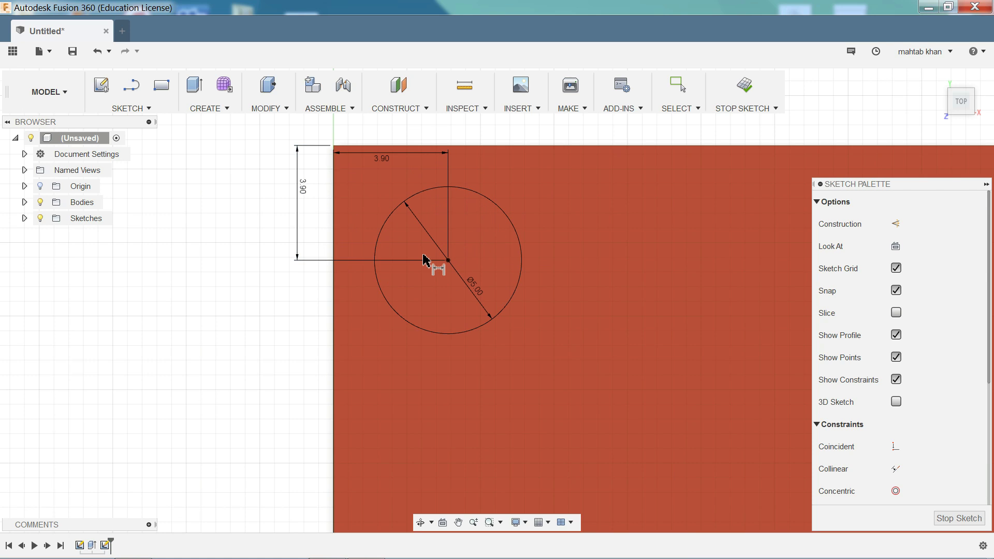
Extrude the Ø5 circle 1.7 mm, joined to the block, as the first stud.
left_click(219, 109)
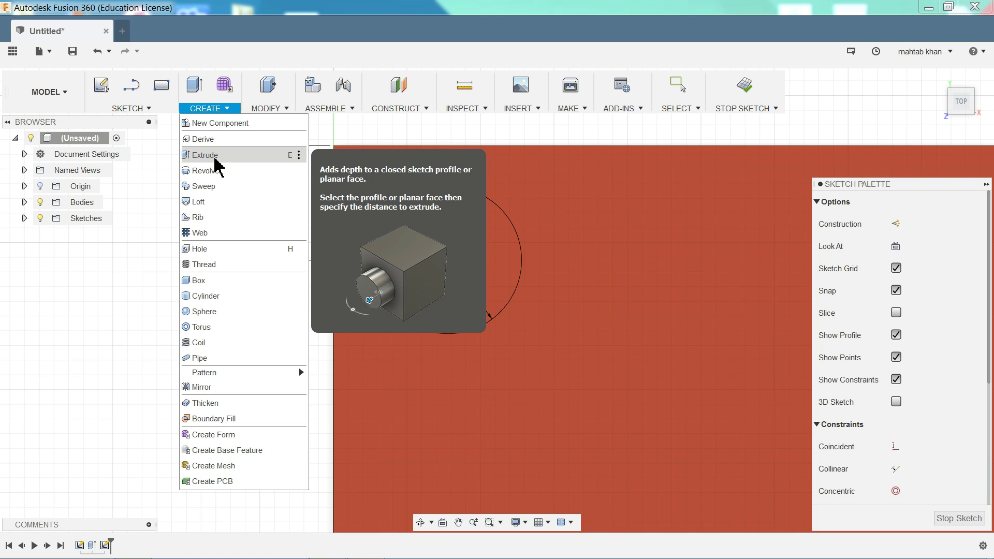
left_click(214, 155)
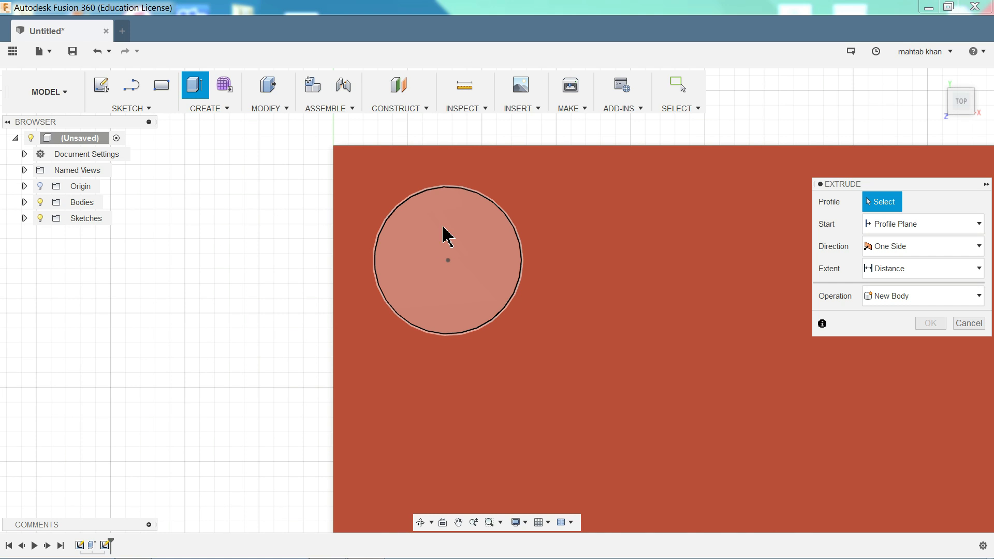
left_click(442, 237)
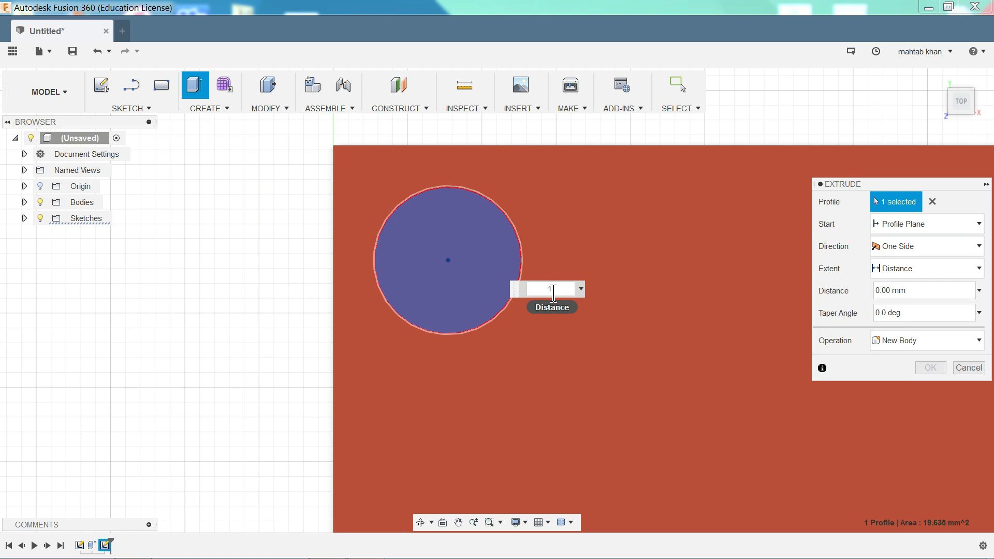
type("1.7")
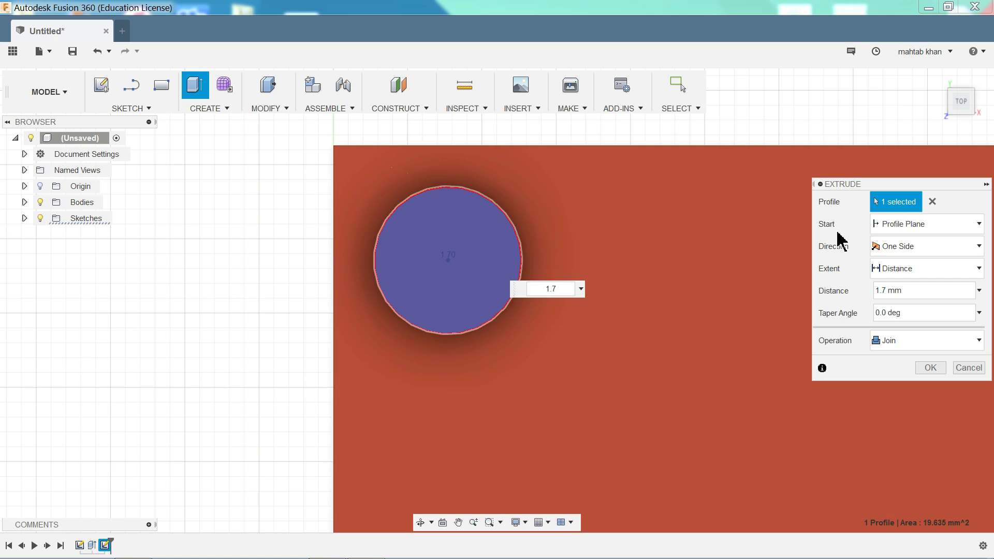
left_click(937, 78)
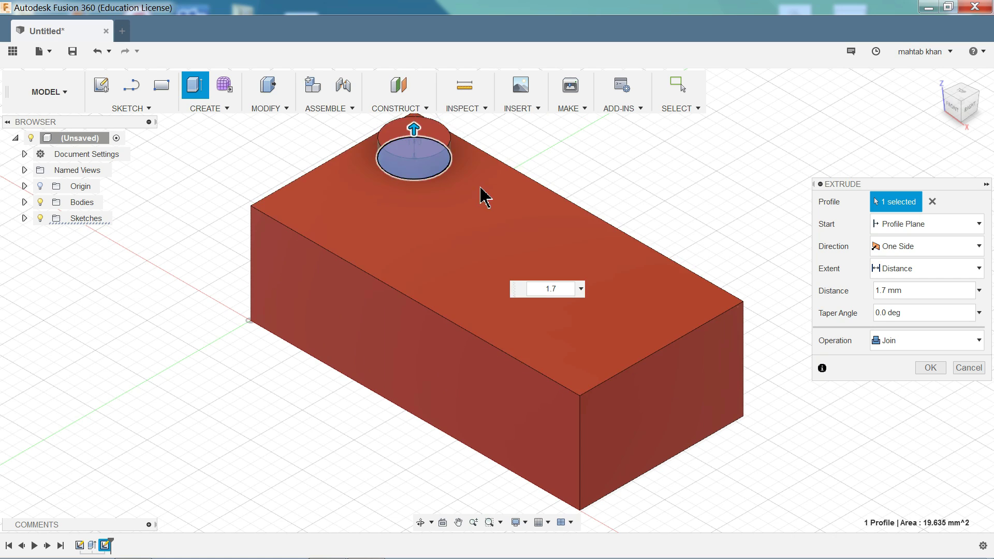
left_click(930, 367)
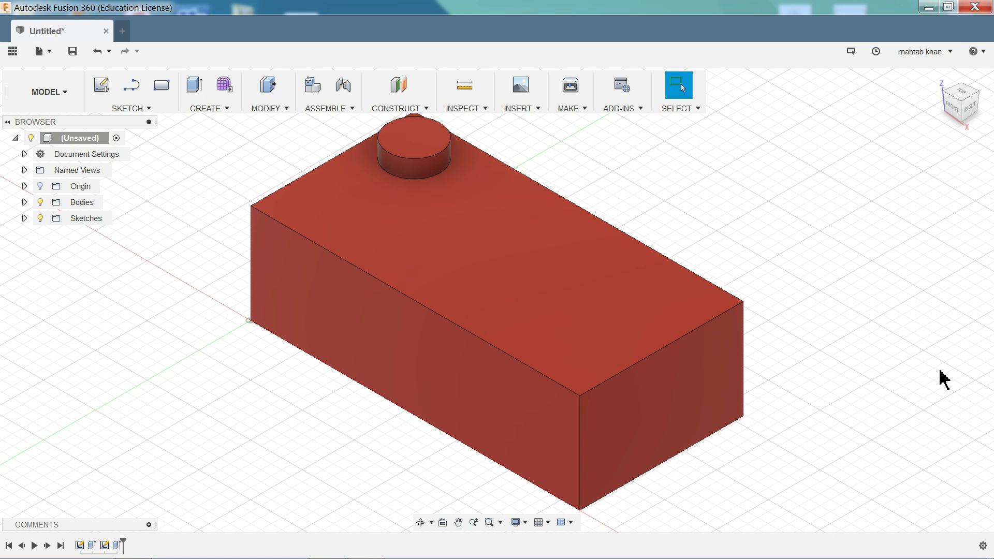
scroll(481, 158, "down", 2)
scroll(479, 155, "up", 2)
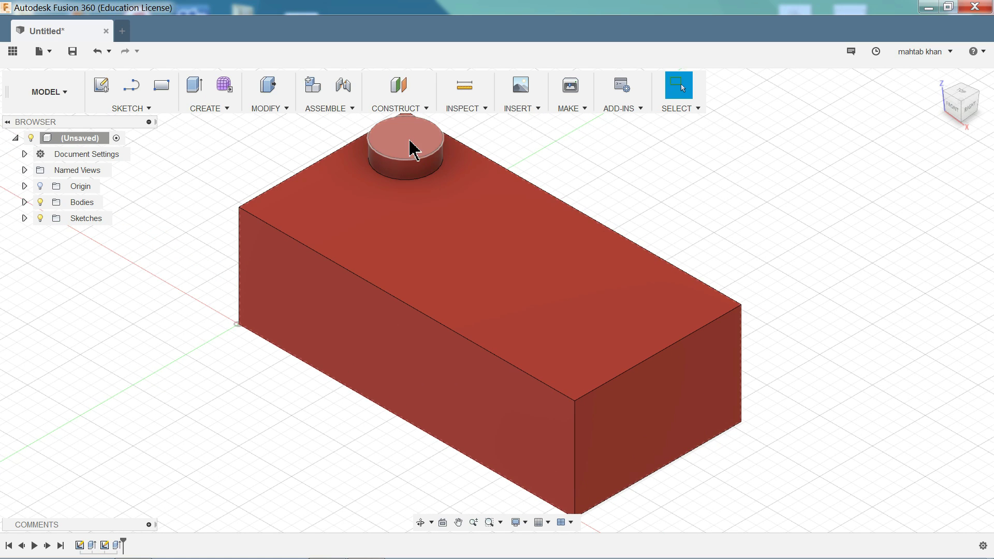
scroll(404, 155, "down", 3)
scroll(406, 162, "up", 2)
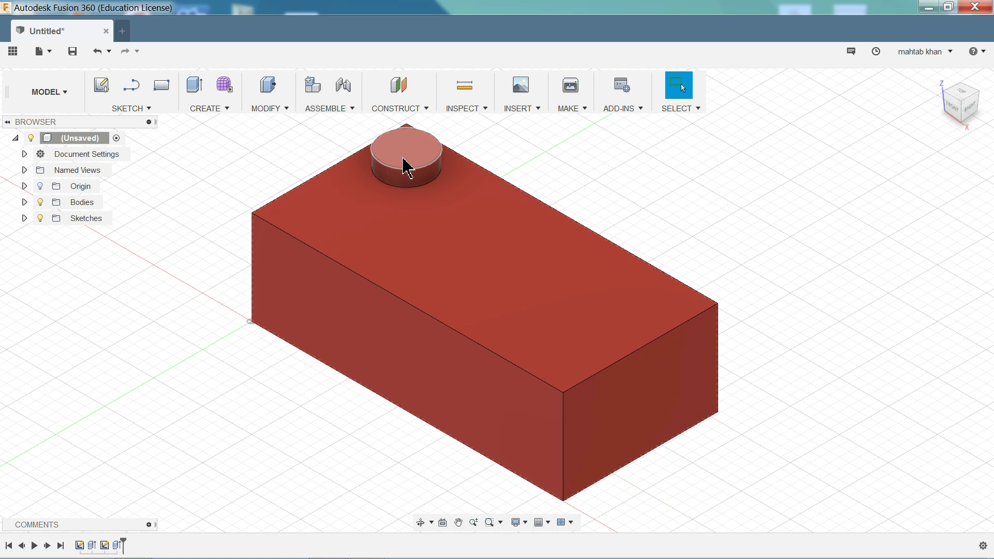
Start a rectangular pattern of the stud extrusion along the block's long top edge.
left_click(215, 110)
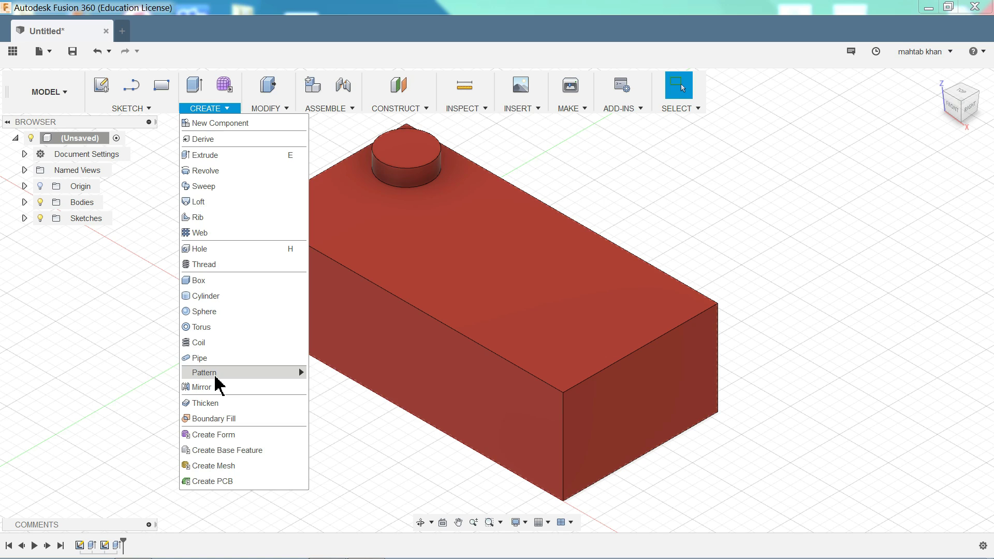
mouse_move(250, 377)
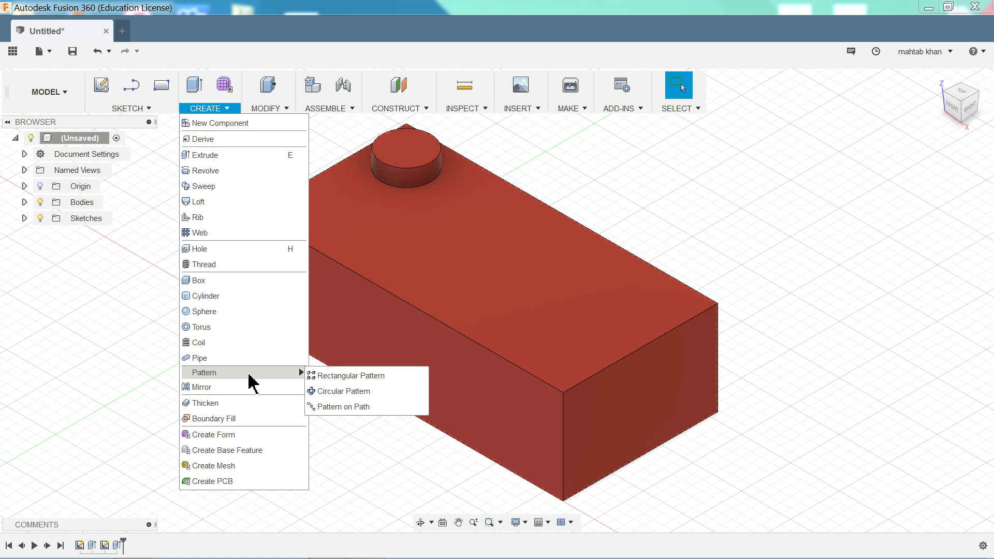
left_click(339, 377)
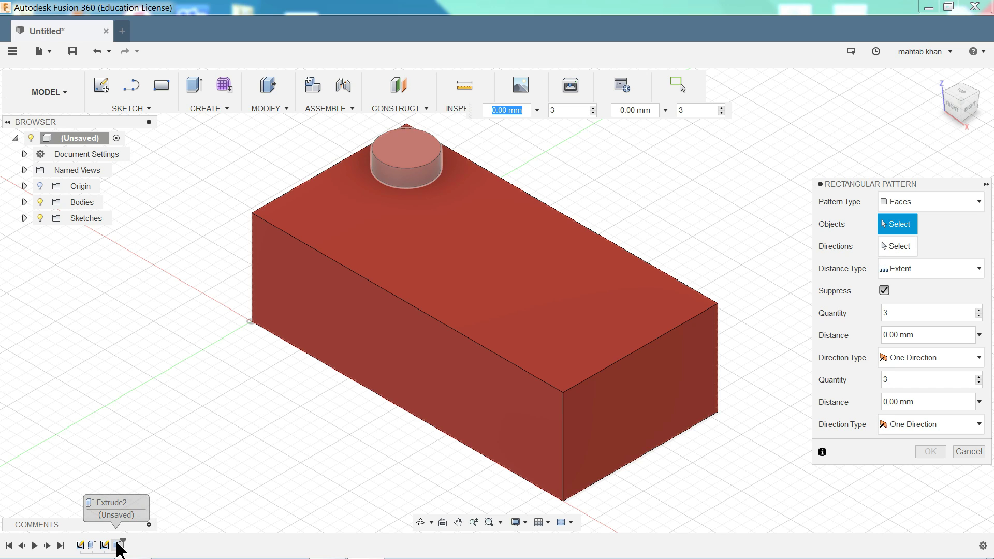
left_click(117, 545)
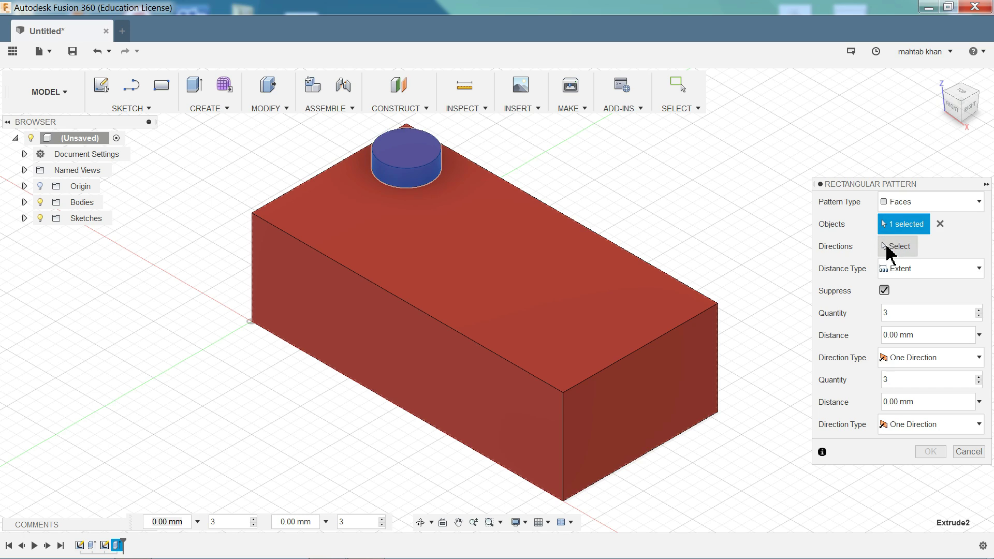
left_click(902, 248)
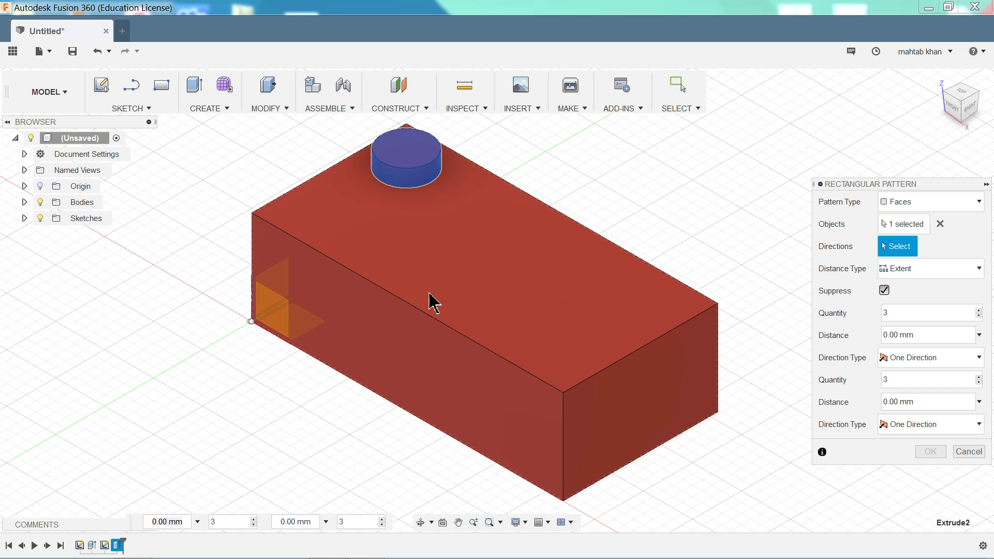
left_click(402, 303)
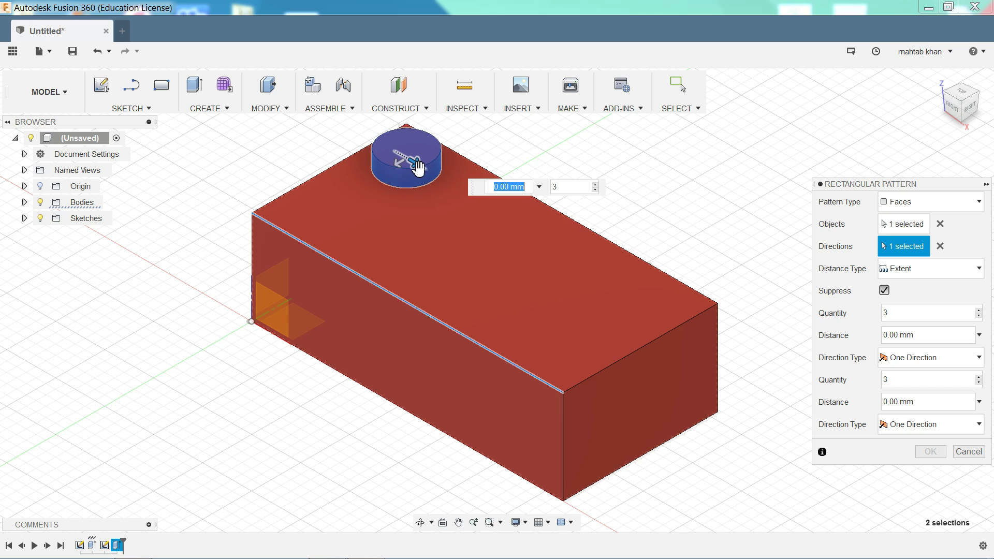
Pattern four studs over 24 mm lengthwise and two over 8 mm across, giving eight studs.
key("Tab")
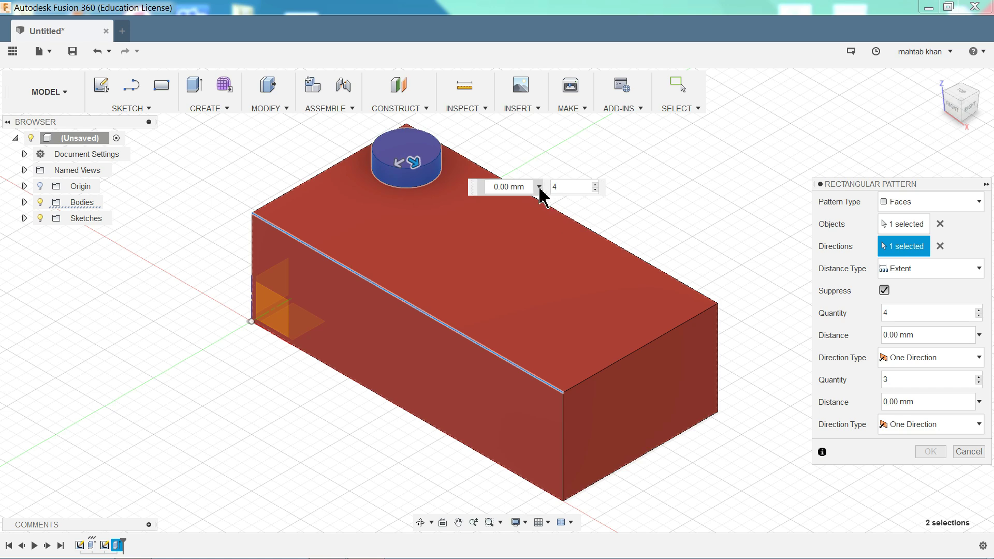
left_click(498, 188)
key("Return")
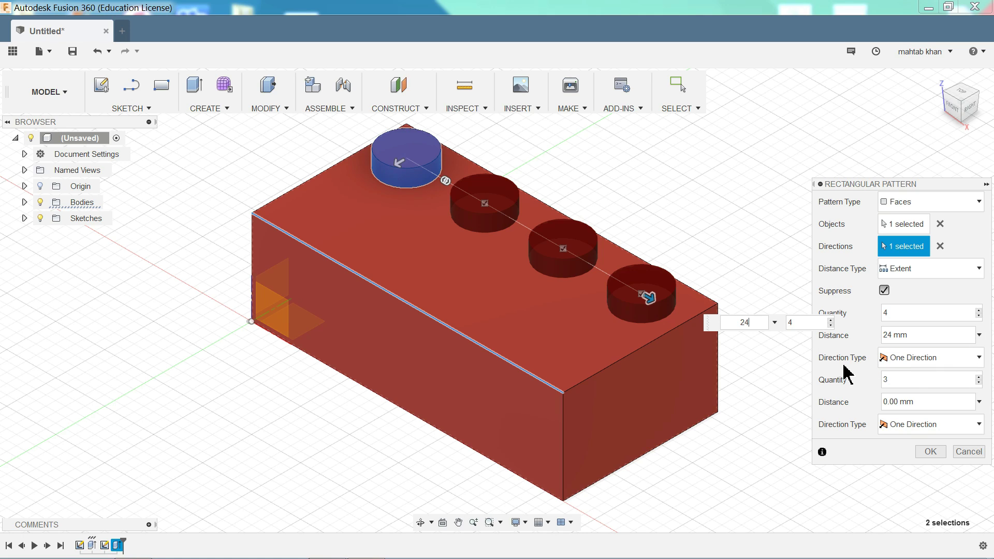
left_click(900, 381)
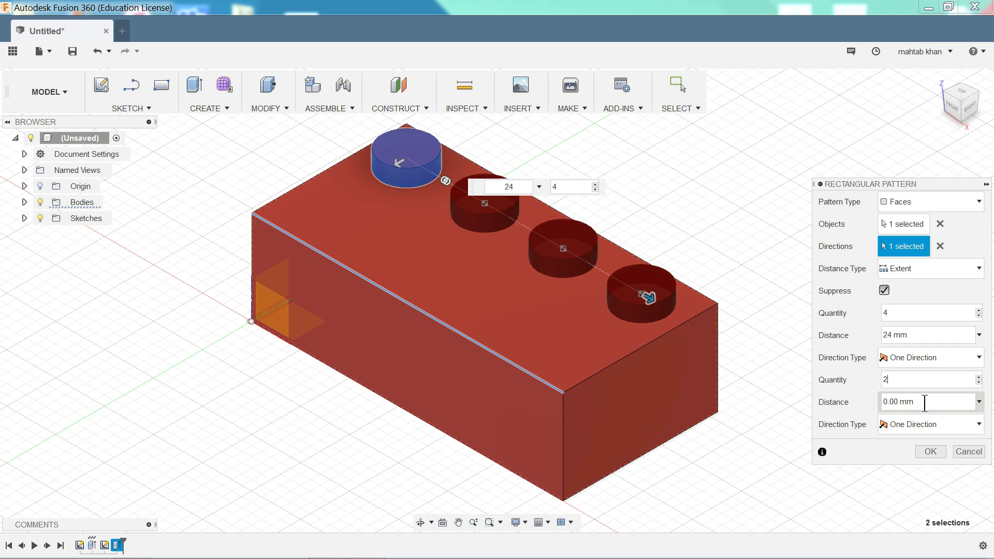
left_click(887, 402)
type("8")
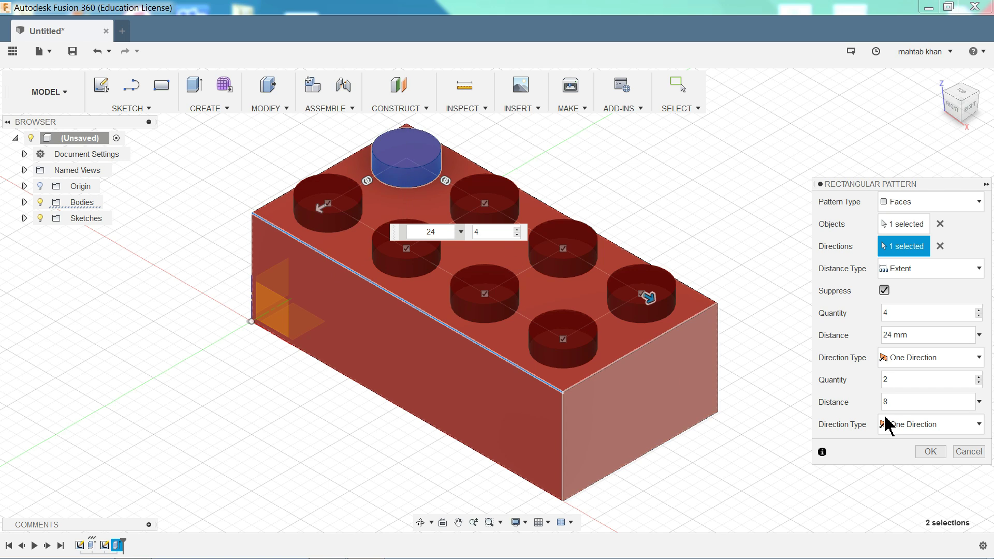
left_click(930, 452)
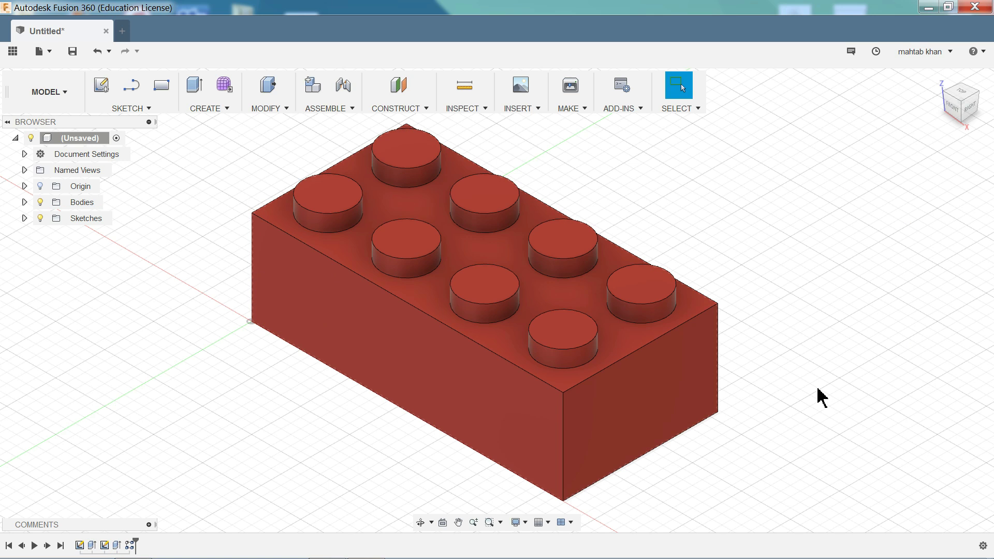
Turn the view to the brick's underside and select its flat 502.44 mm² bottom face.
scroll(604, 269, "down", 1)
scroll(573, 237, "up", 1)
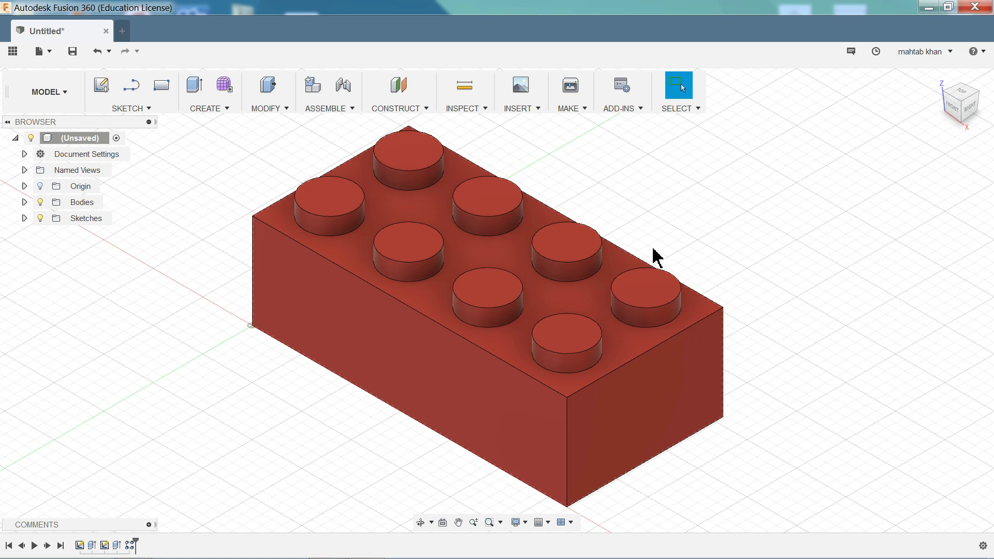
left_click(420, 522)
left_click_drag(399, 435, 511, 461)
key("Escape")
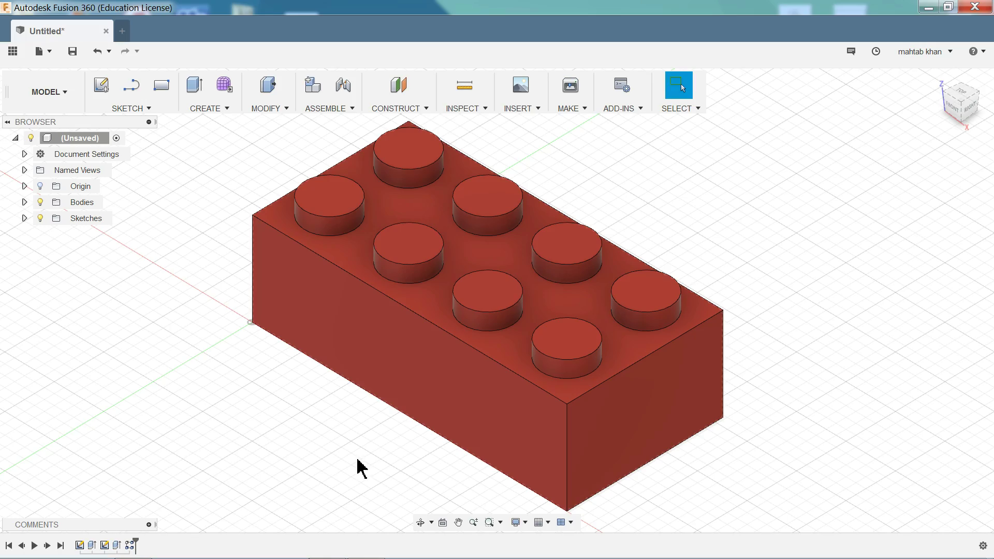
middle_click_drag(349, 451, 381, 361, "shift")
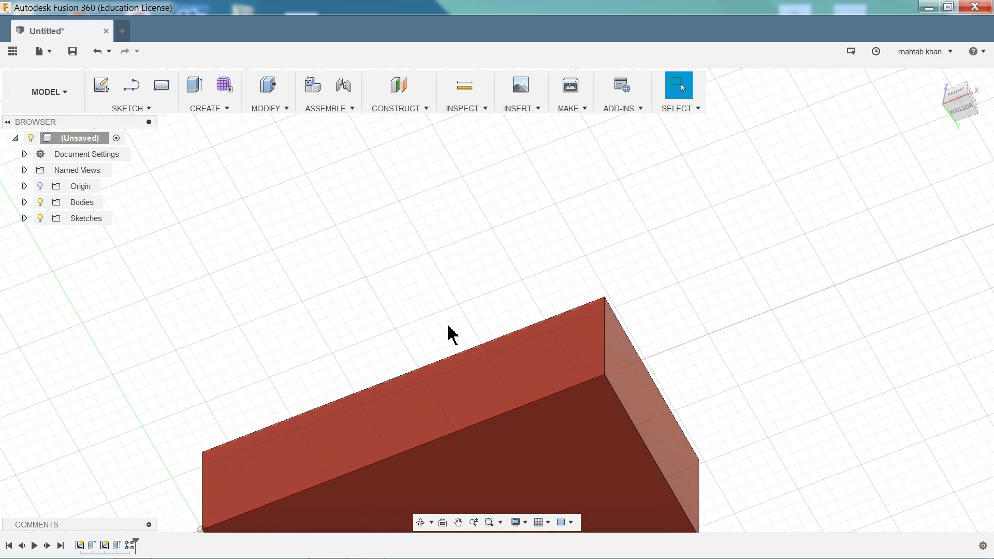
middle_click_drag(449, 331, 449, 155)
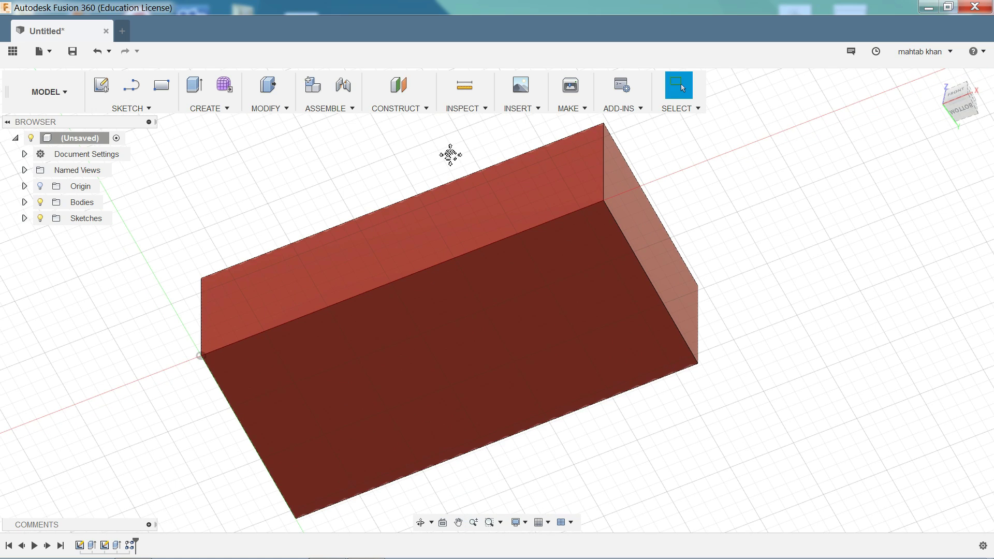
left_click(468, 357)
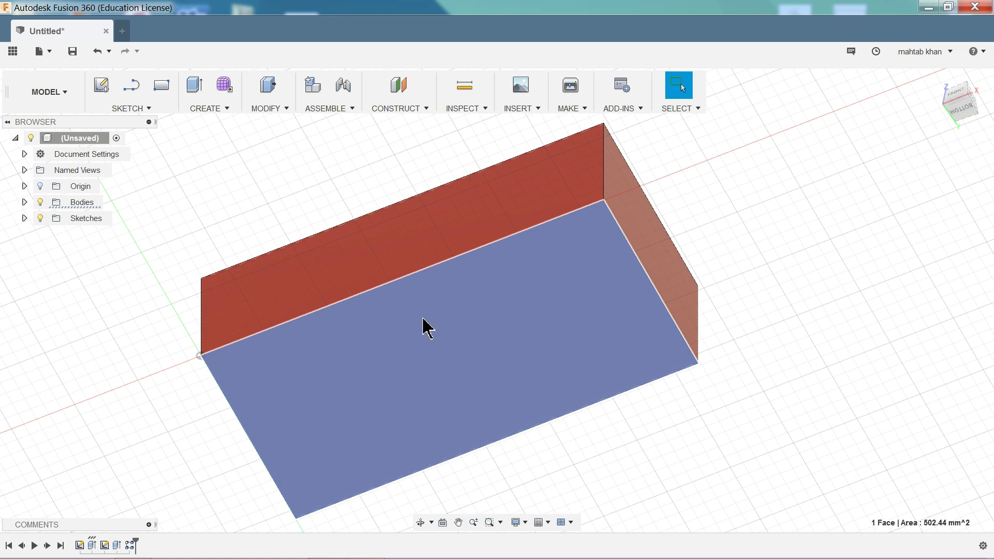
Shell the brick from the bottom face with a 1.49 mm inside wall thickness.
left_click(271, 109)
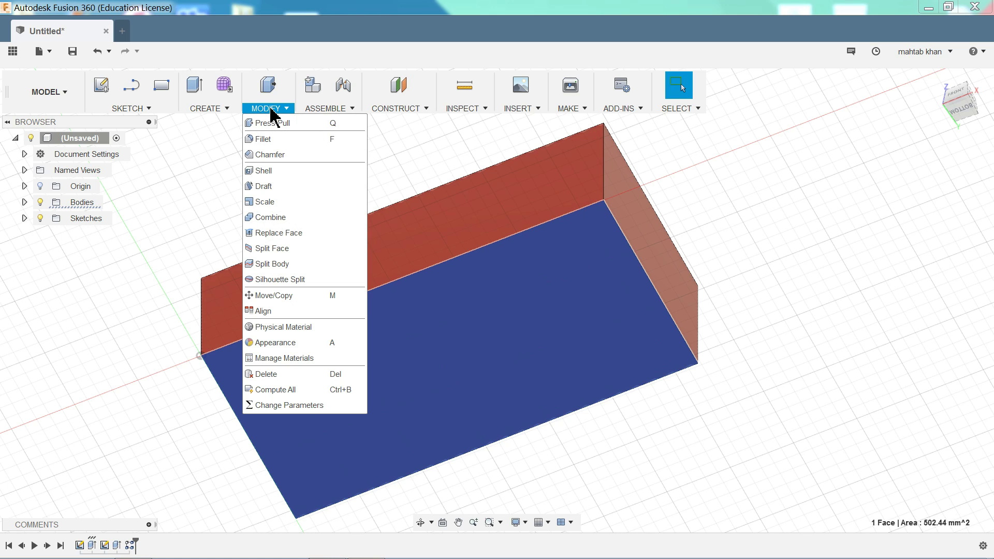
left_click(262, 172)
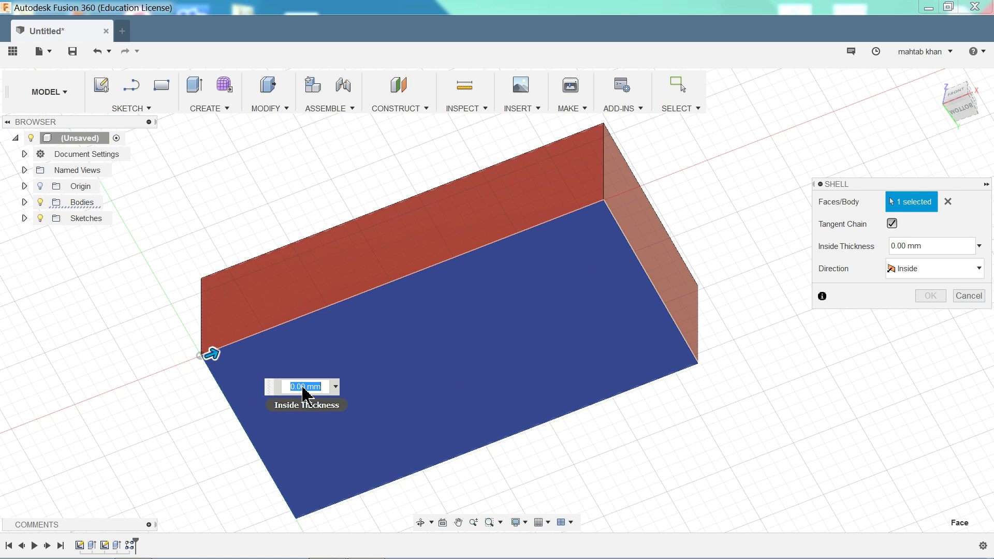
type("1.4")
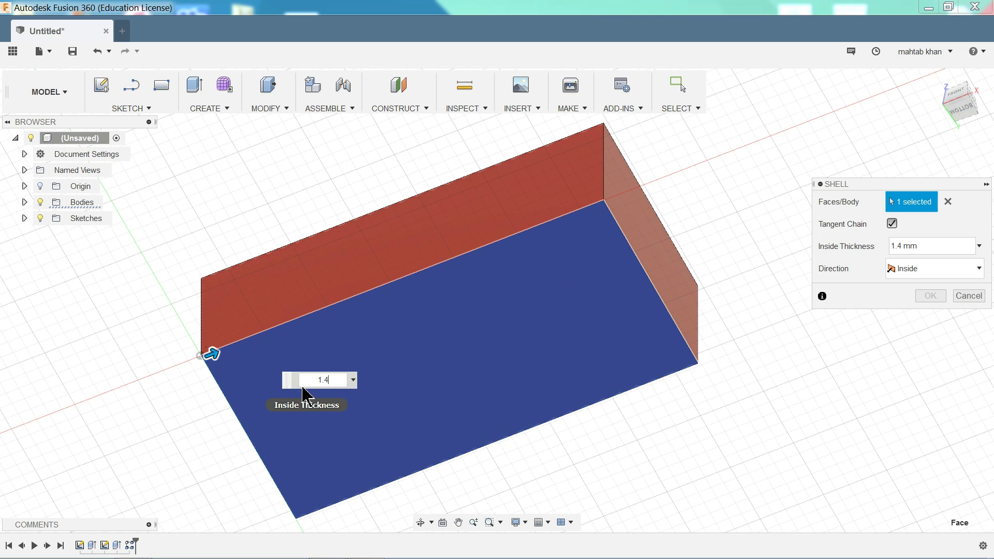
type("9")
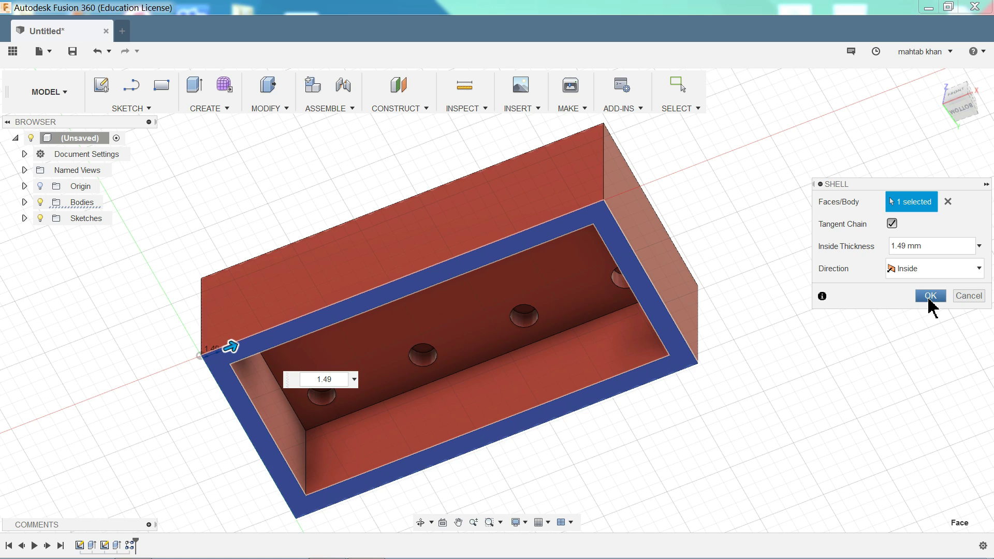
left_click(929, 296)
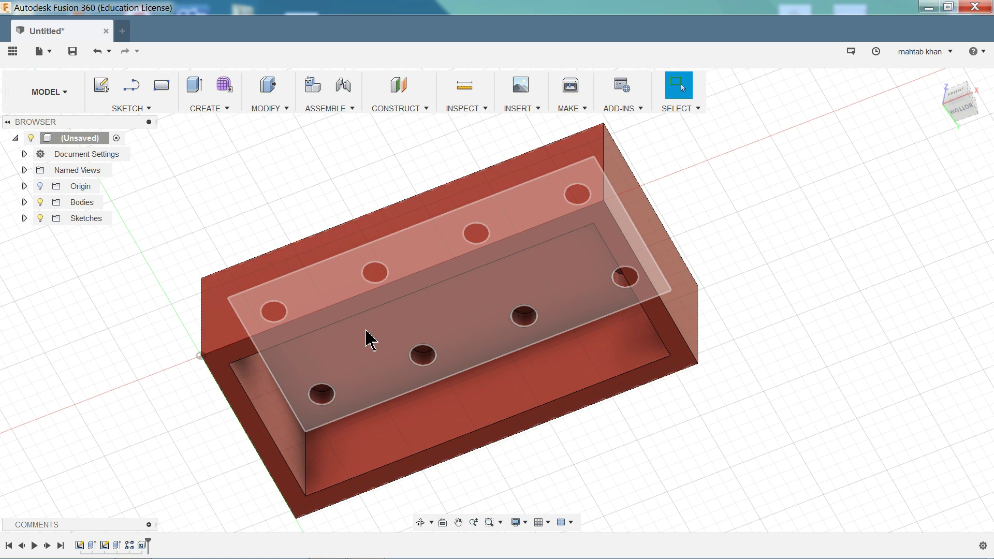
On the hollow's inner ceiling, sketch a diagonal line from an upper stud-hole centre to the lower-left one.
left_click(359, 342)
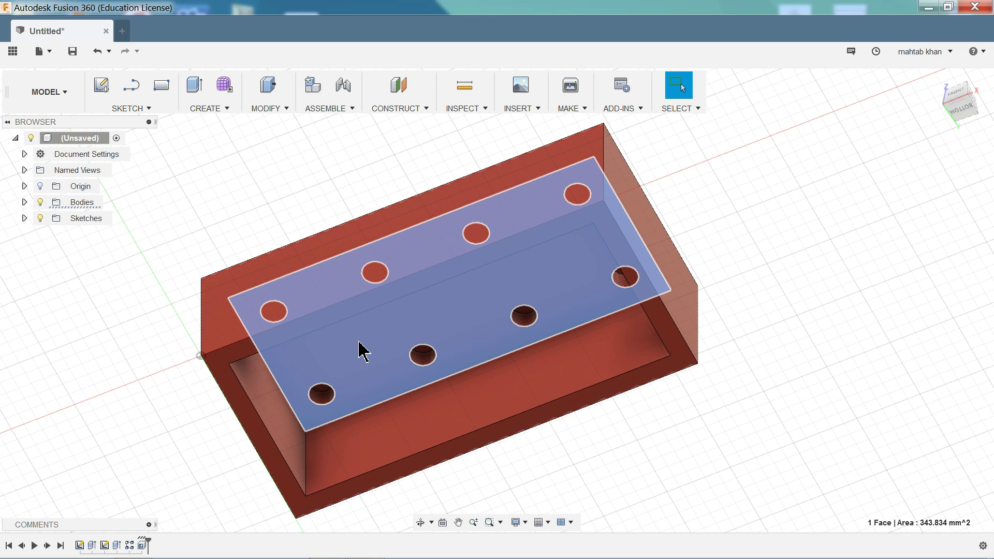
left_click(140, 108)
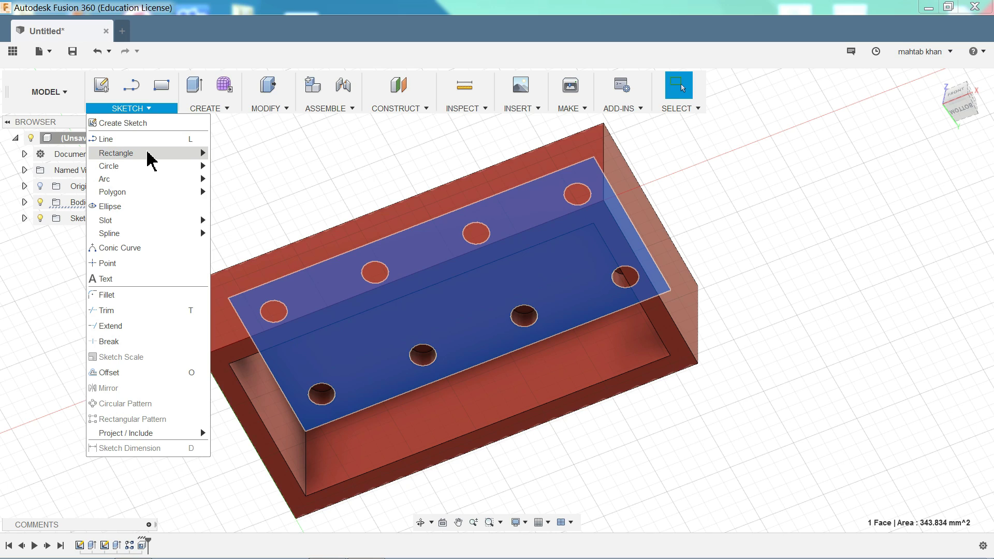
mouse_move(156, 167)
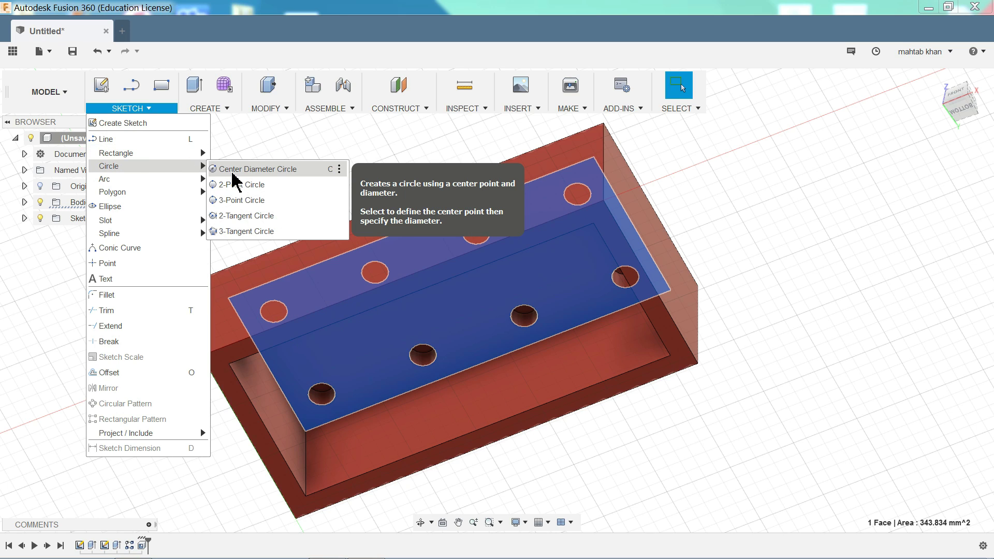
left_click(163, 139)
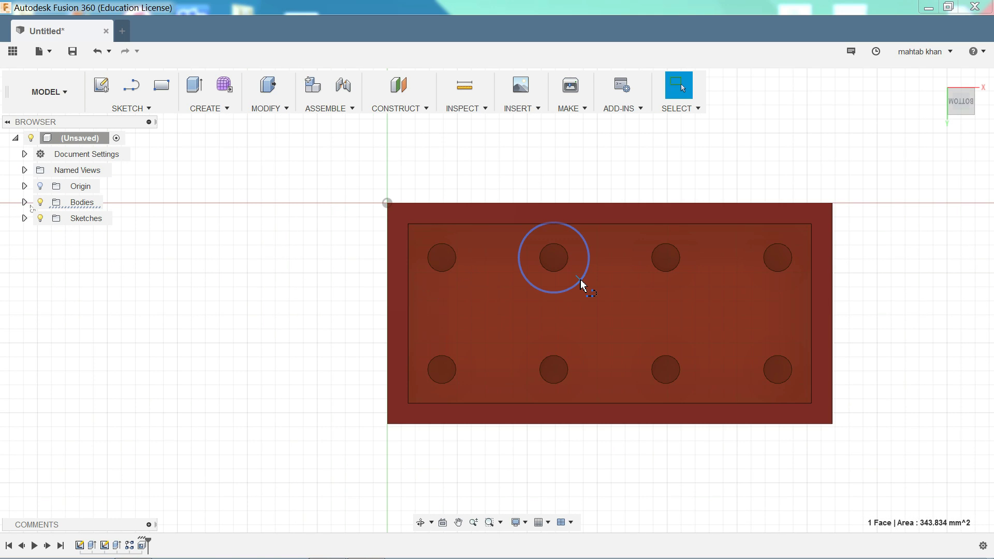
left_click(580, 284)
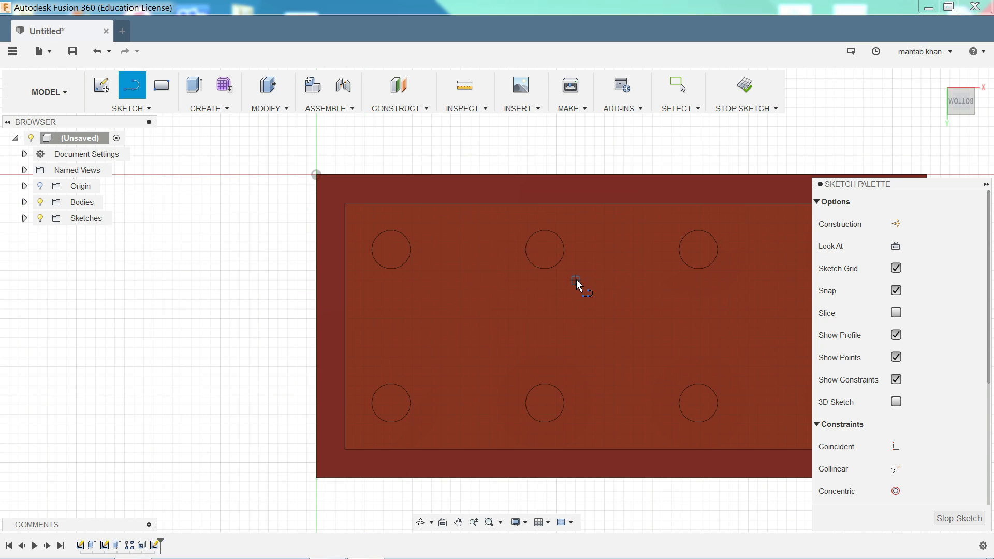
left_click(545, 250)
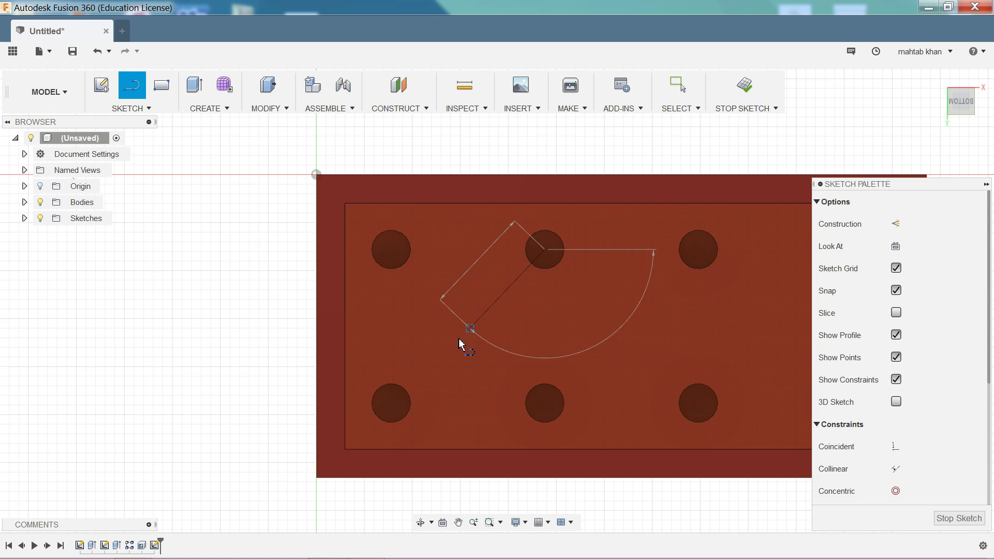
left_click(391, 404)
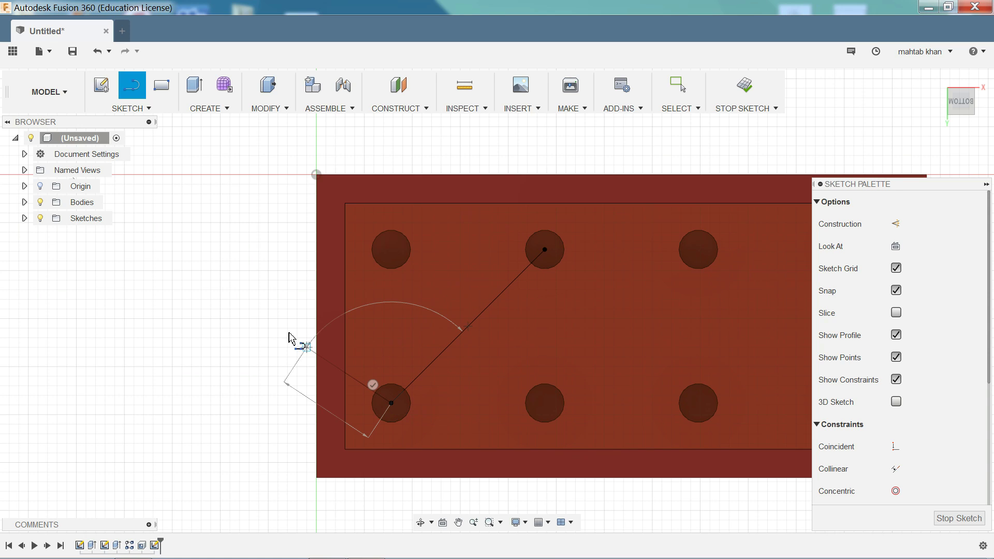
right_click(311, 319)
left_click(317, 323)
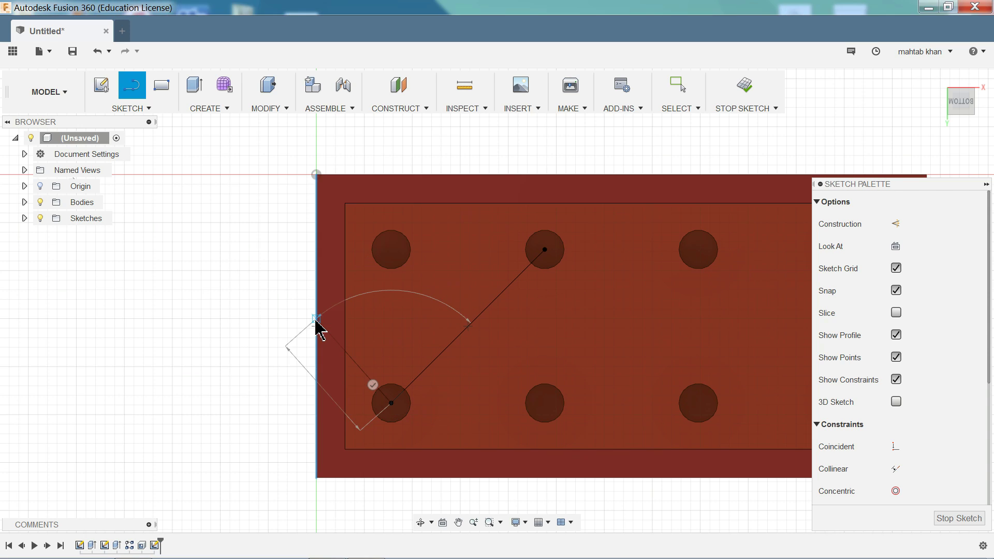
key("Escape")
left_click(461, 337)
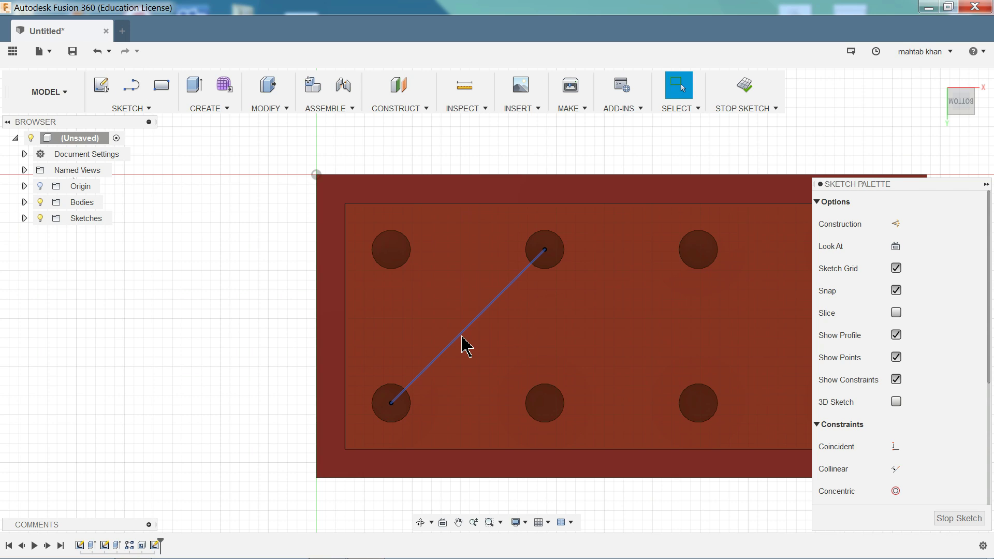
Convert the diagonal line between the two stud-hole centres into a dashed construction line.
right_click(462, 337)
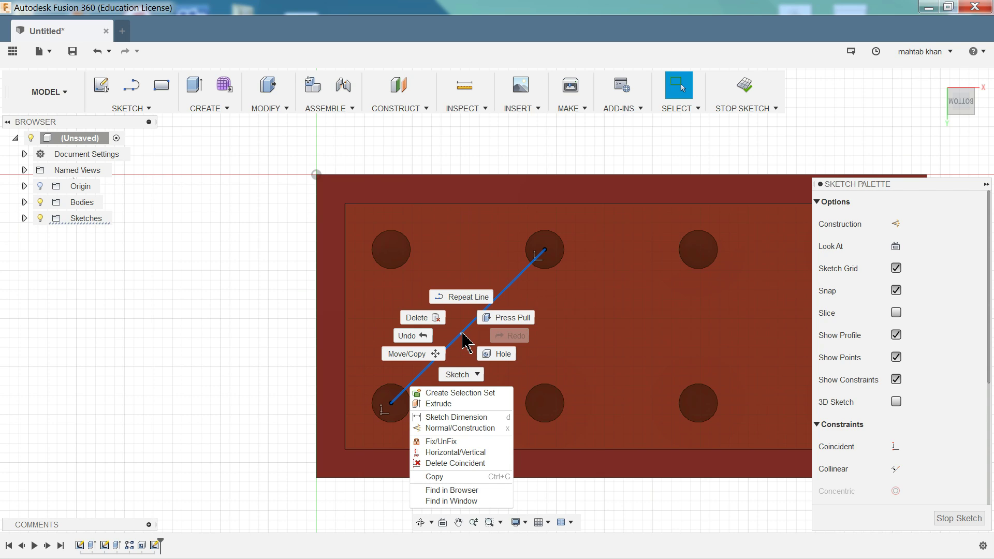
left_click(895, 227)
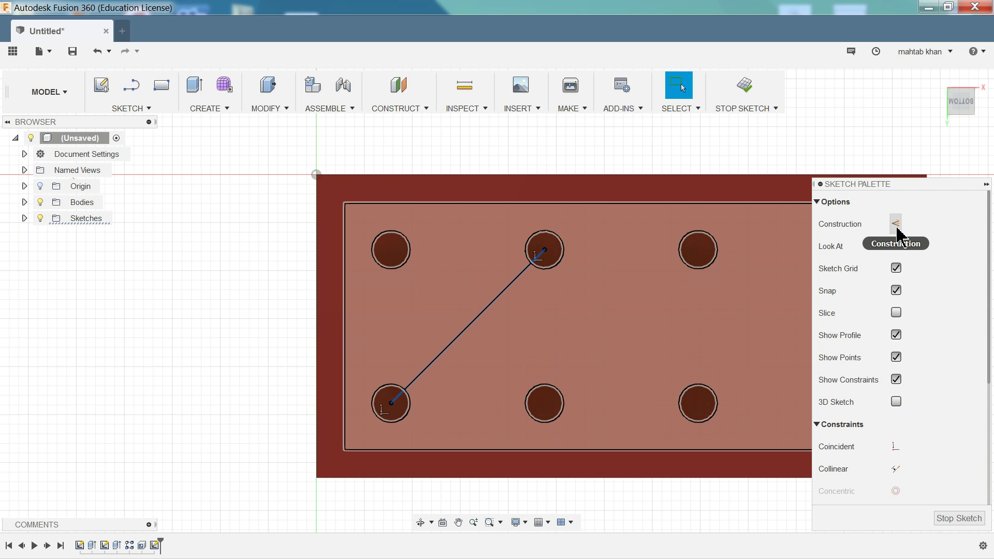
left_click(896, 226)
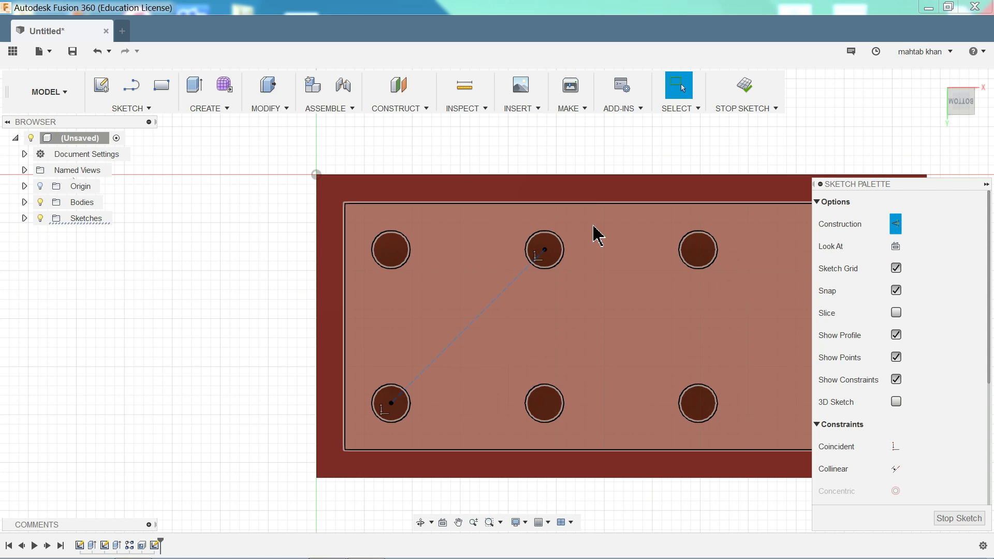
left_click(250, 259)
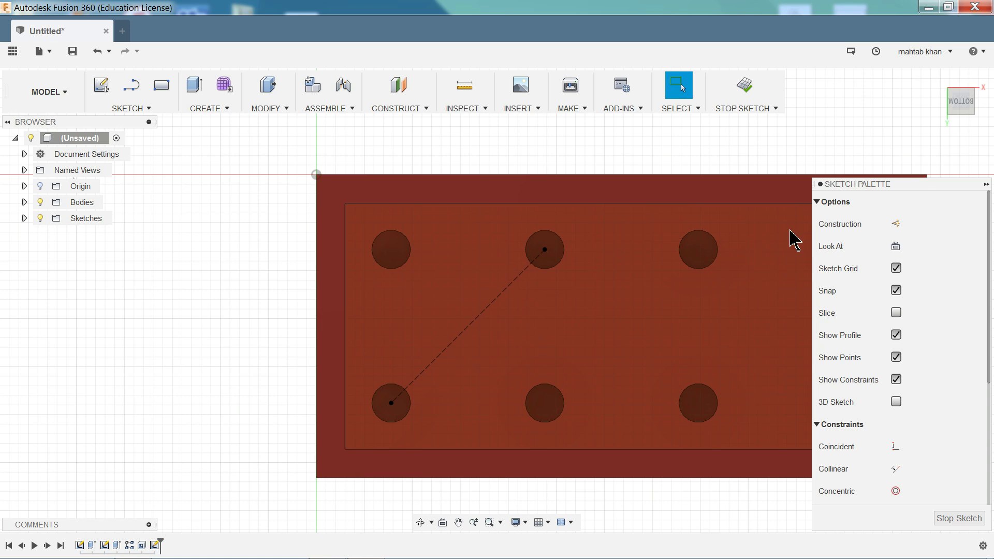
left_click(136, 108)
Draw a center-diameter circle at the dashed diagonal's midpoint, between the stud holes.
mouse_move(149, 166)
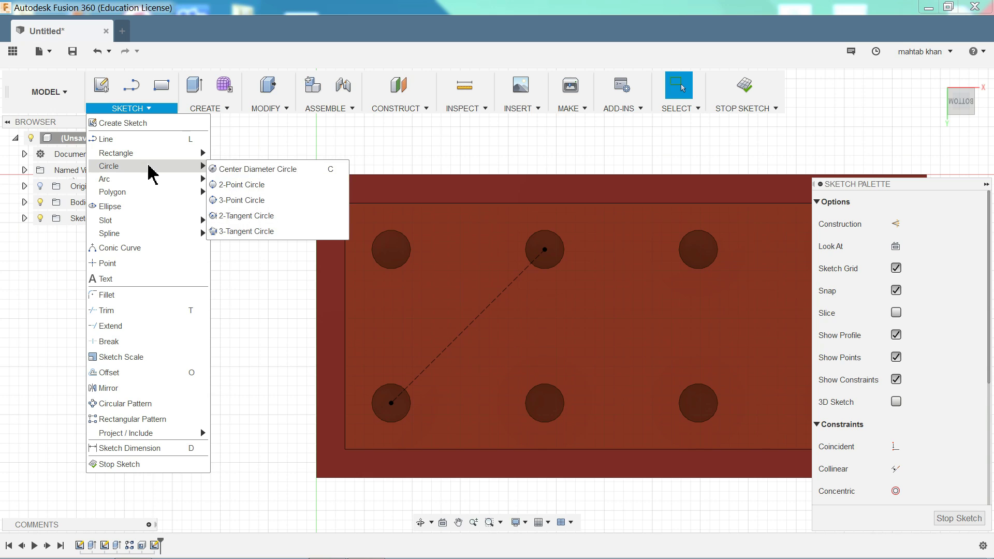
left_click(264, 170)
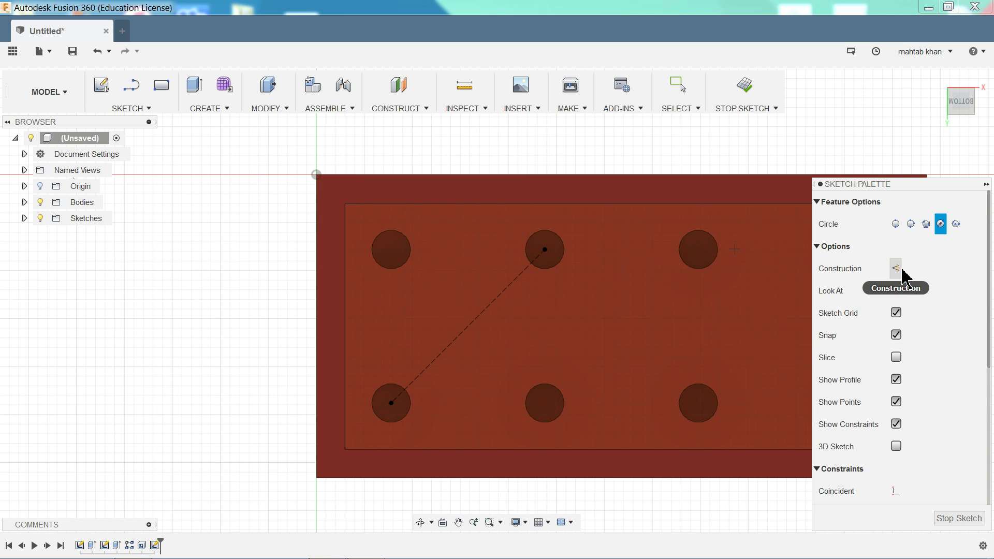
left_click(467, 326)
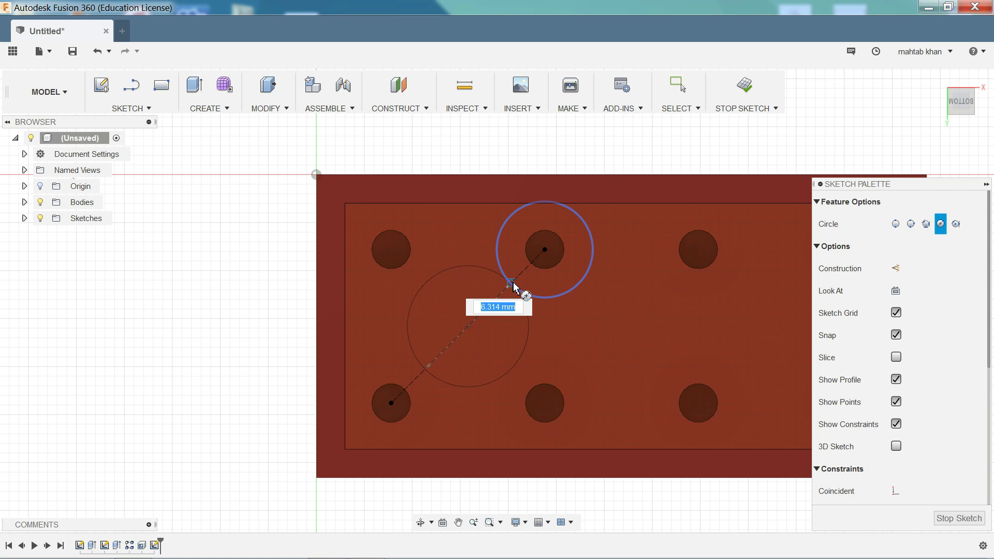
left_click(513, 283)
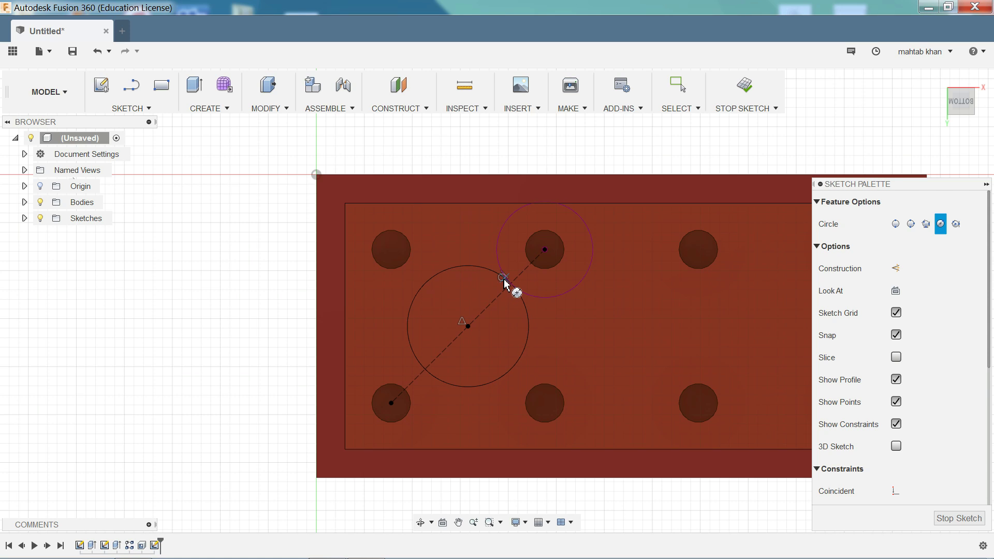
scroll(507, 284, "up", 5)
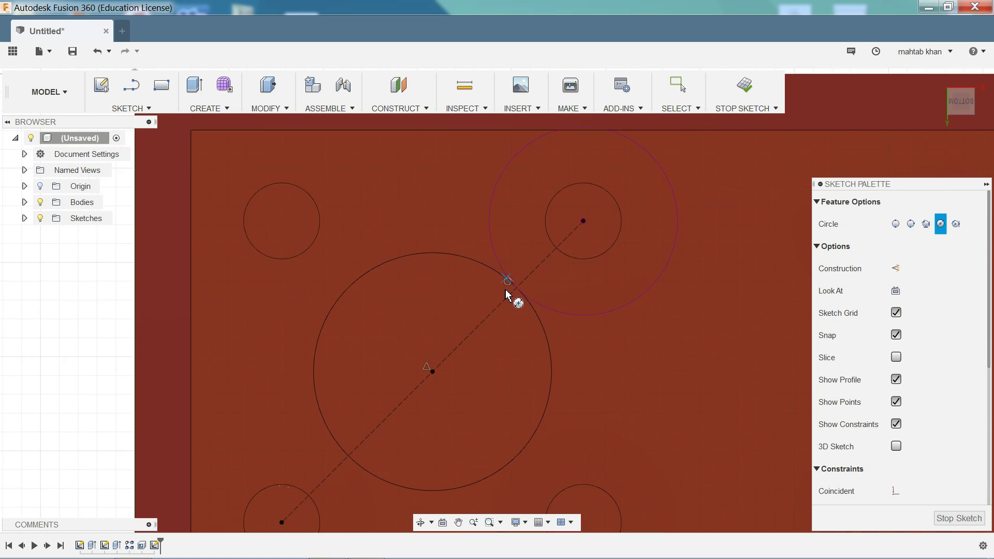
scroll(487, 303, "down", 5)
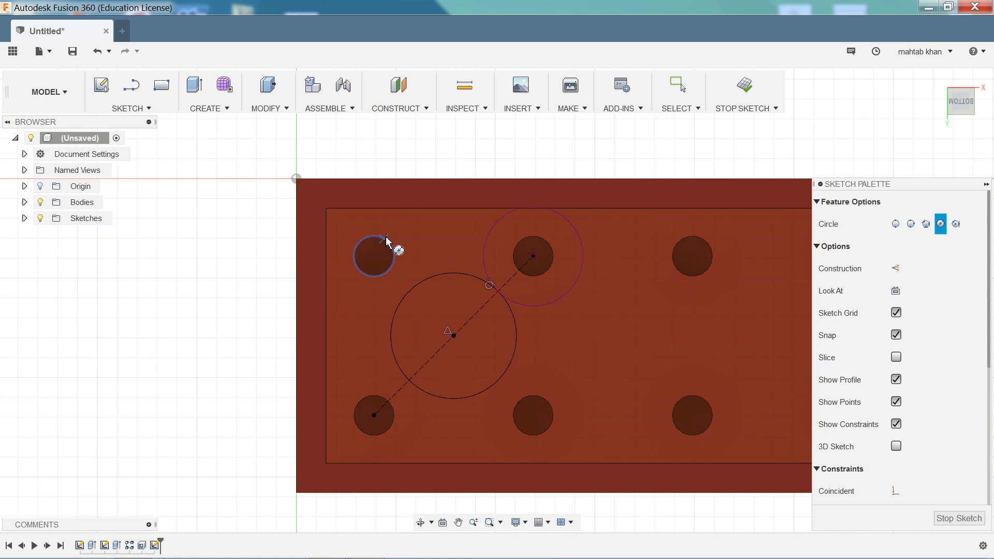
key("Escape")
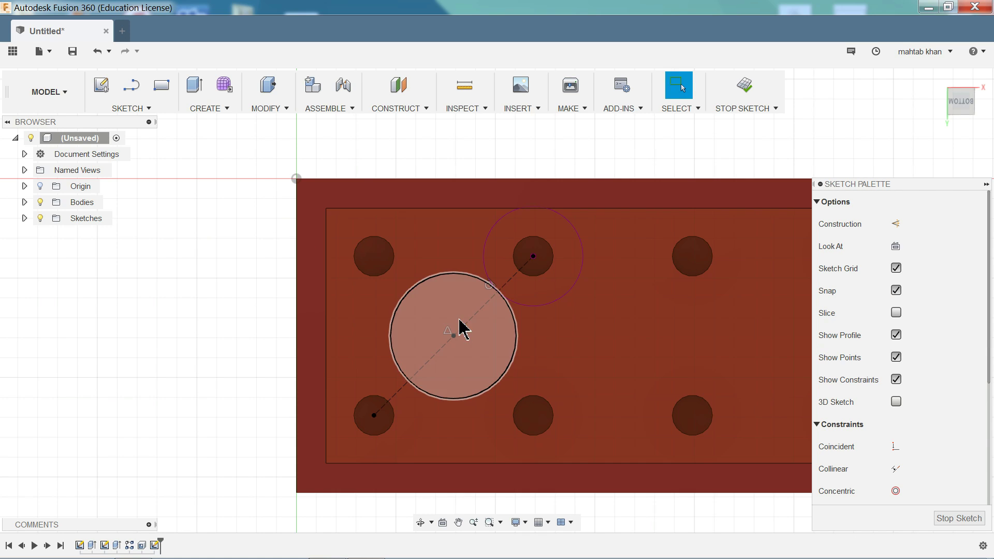
Offset the midpoint circle 1 mm inward to form a ring profile.
left_click(267, 109)
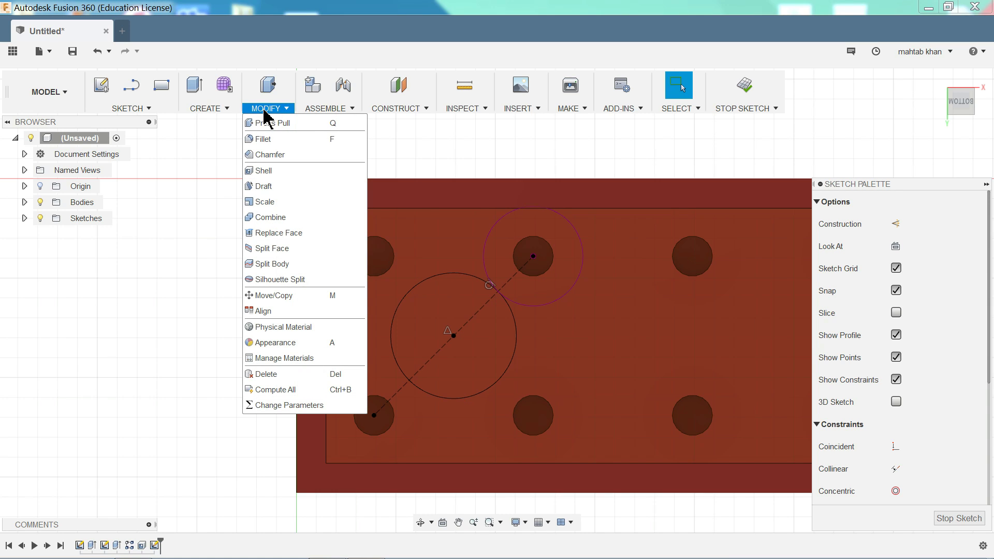
left_click(144, 110)
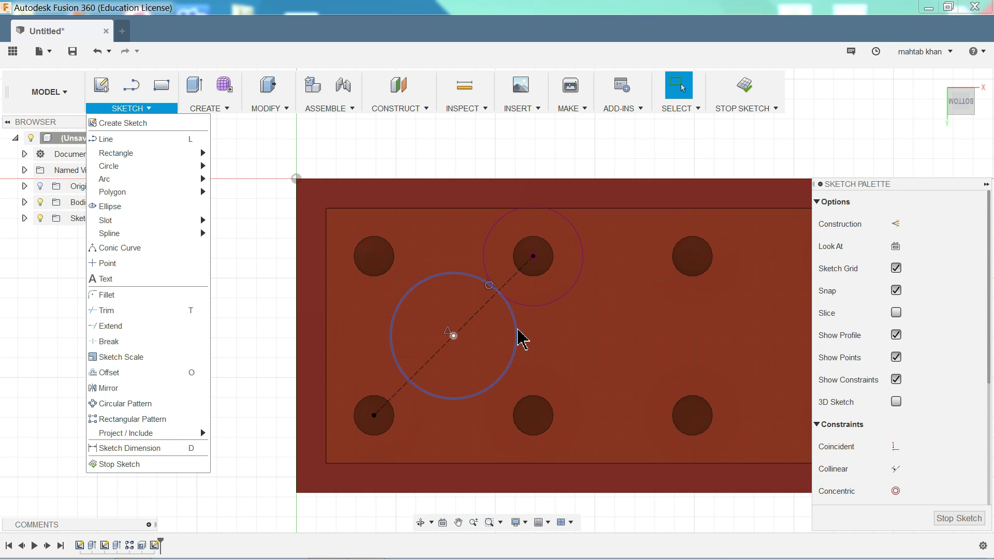
left_click(516, 334)
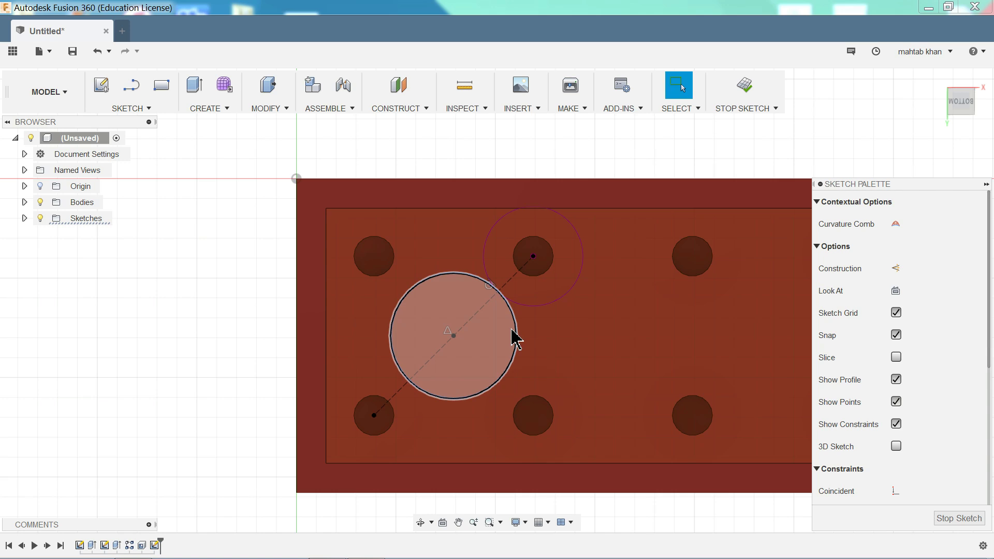
key("o")
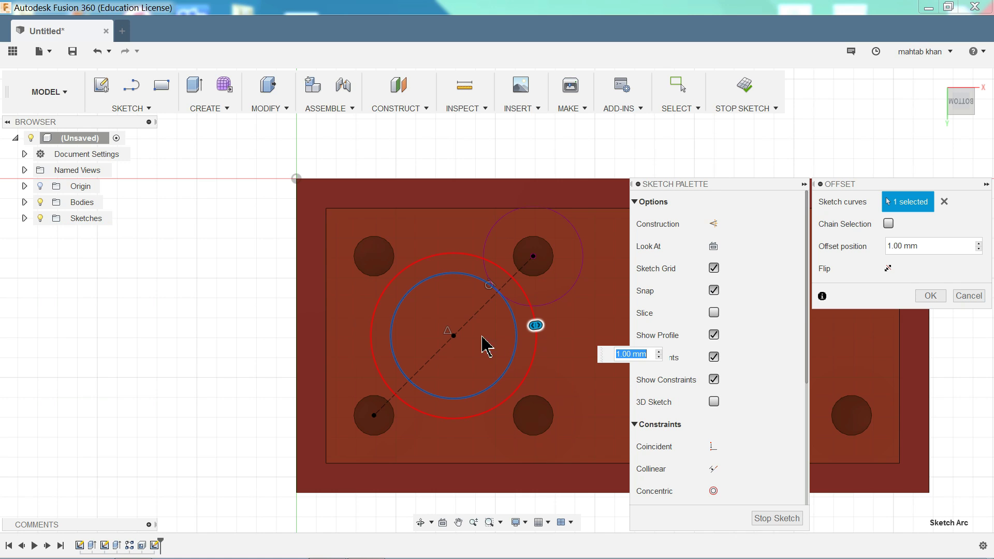
mouse_move(536, 325)
left_mouse_down()
mouse_move(490, 331)
mouse_move(502, 328)
left_mouse_up()
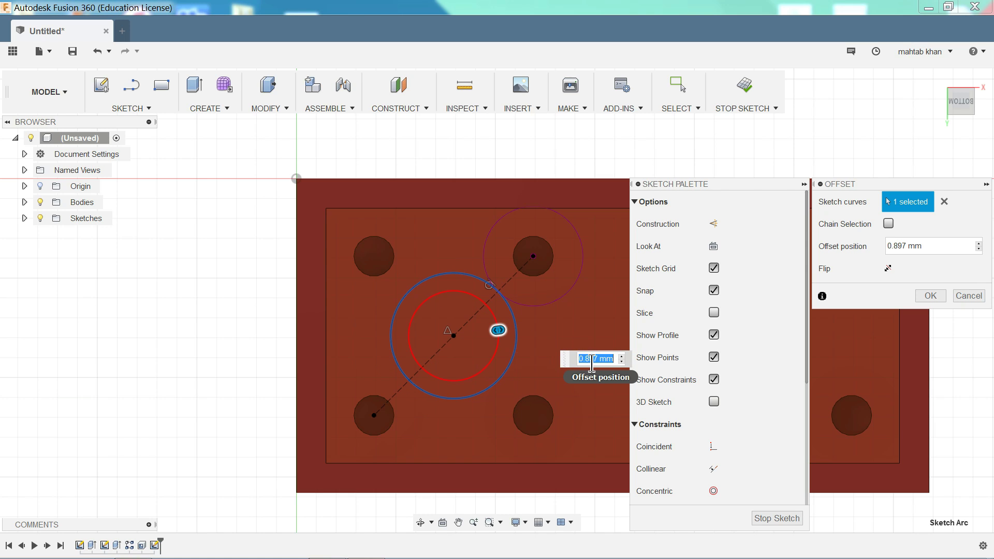
left_click_drag(928, 250, 902, 250)
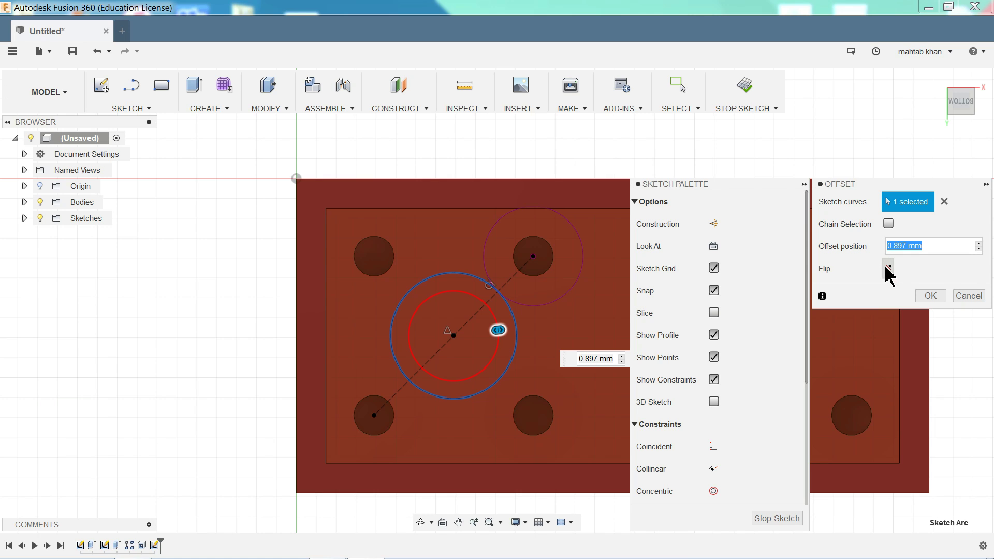
type("1")
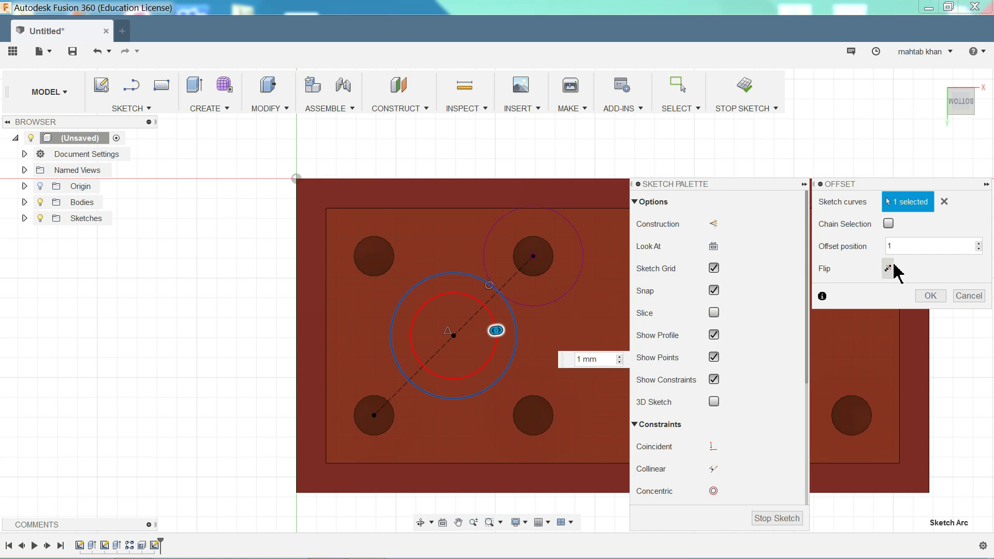
left_click(890, 270)
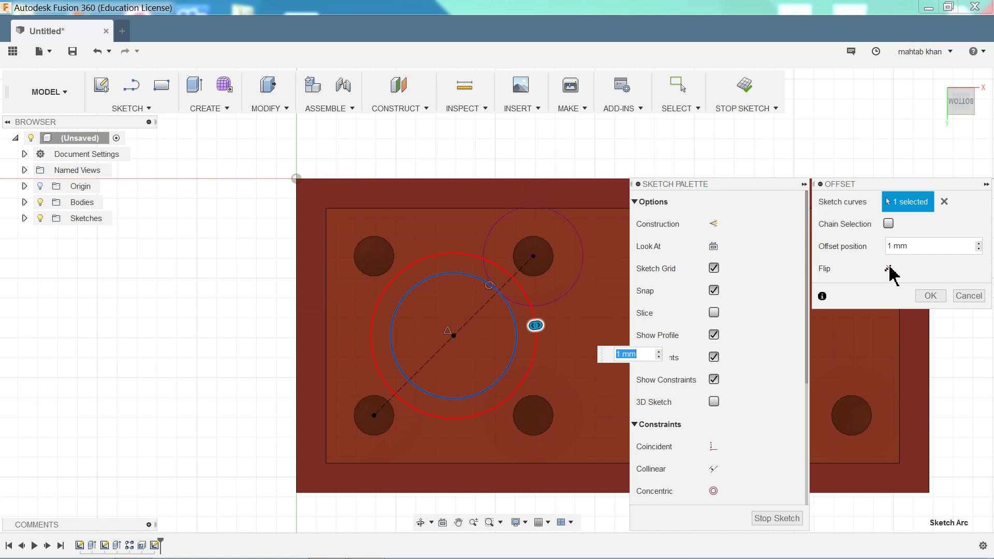
left_click(889, 270)
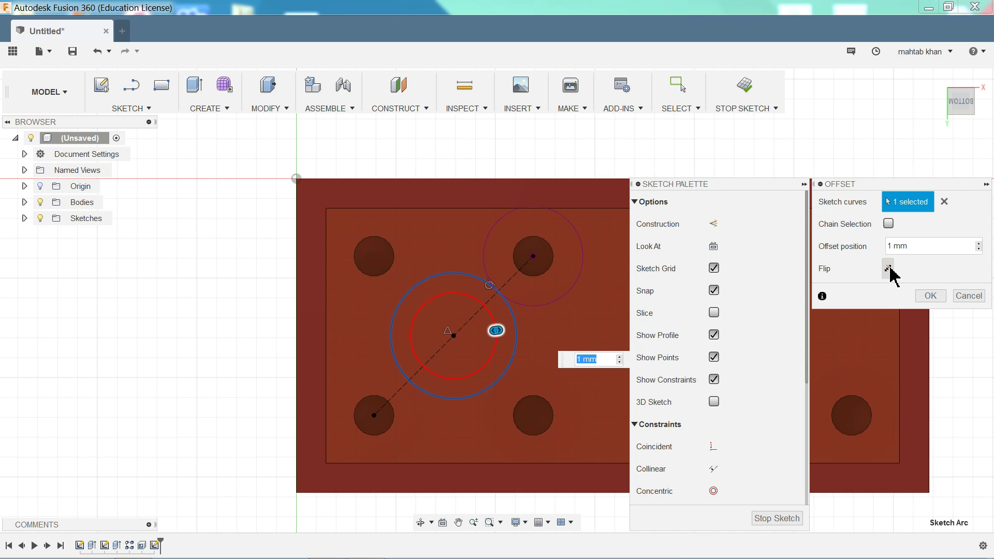
left_click(930, 296)
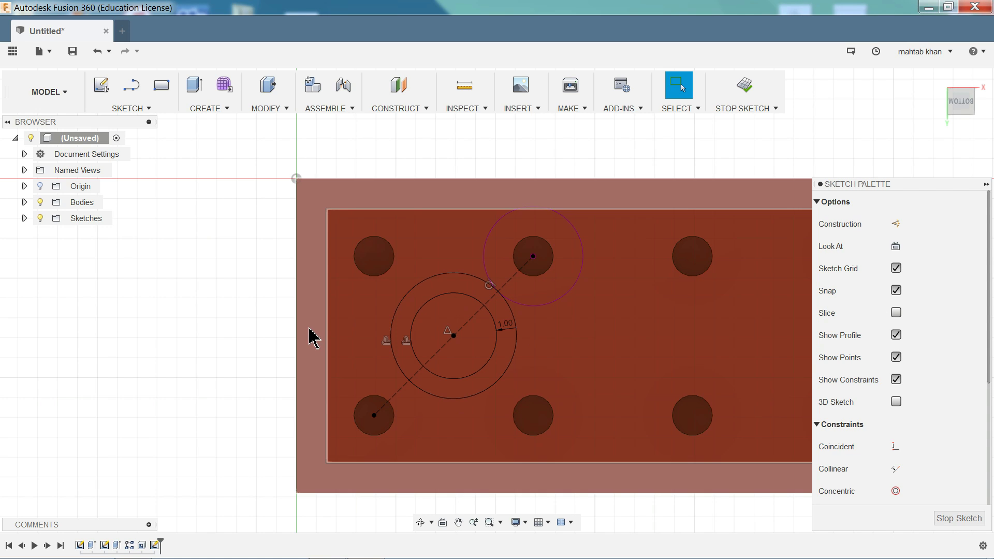
Extrude the ring profile 8.1 mm with Join to form a hollow tube inside the brick.
middle_click_drag(291, 337, 318, 311, "shift")
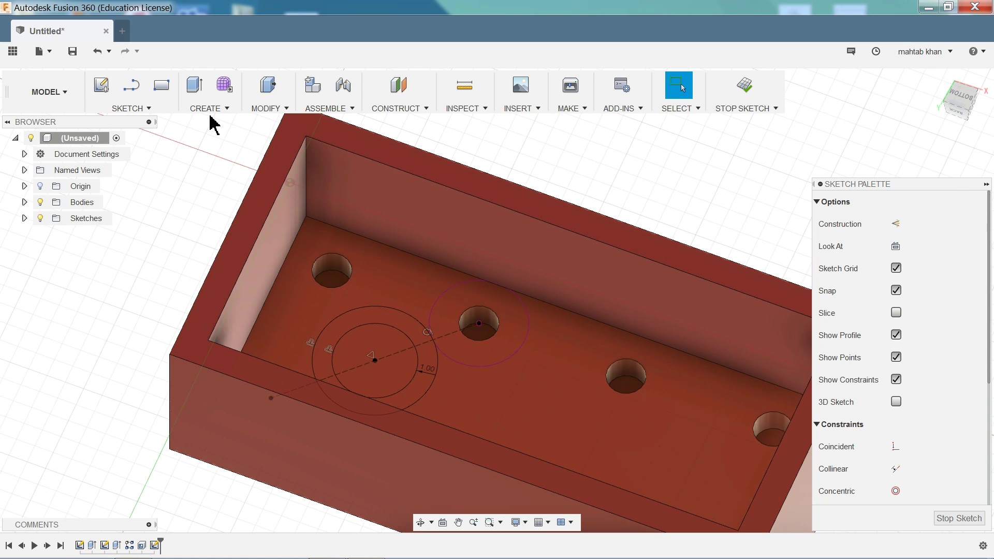
left_click(220, 109)
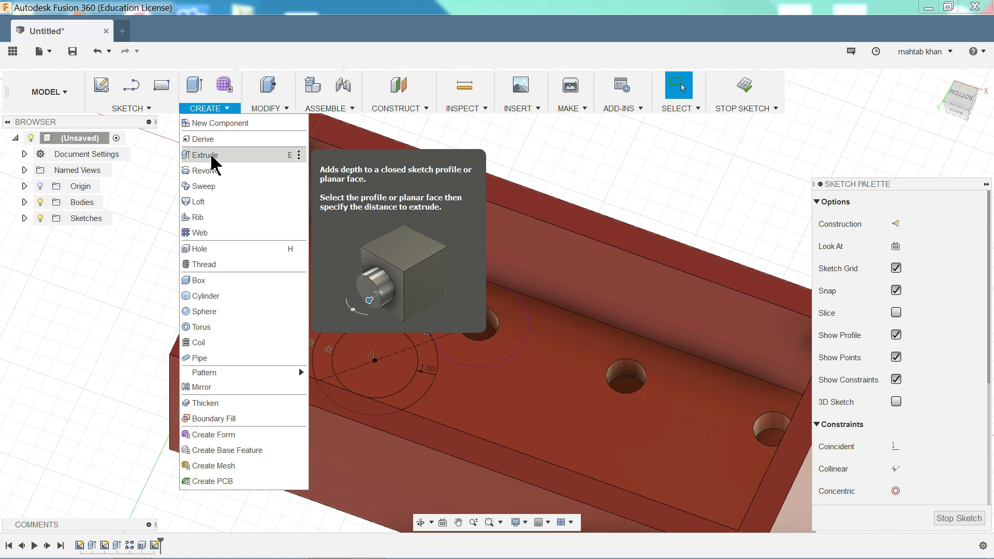
left_click(212, 156)
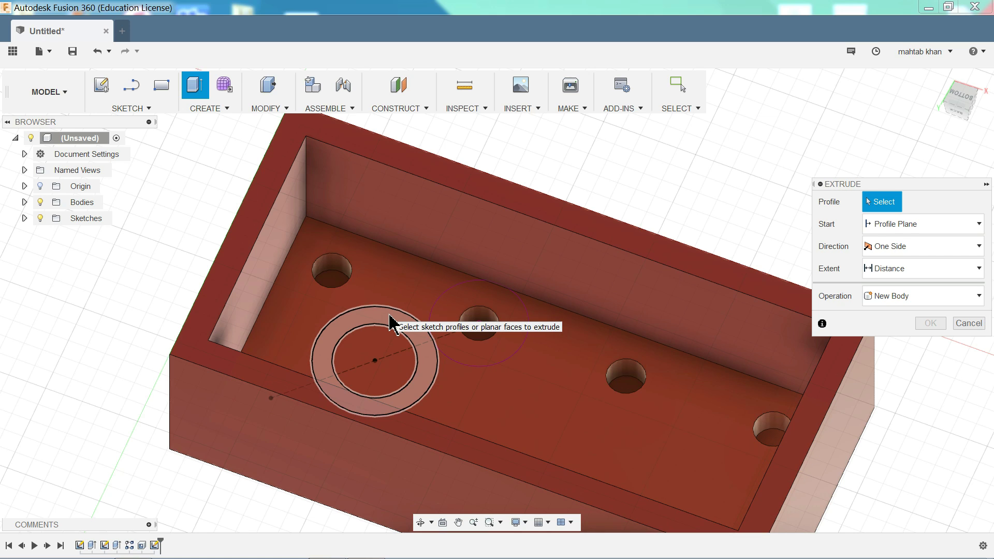
left_click(389, 323)
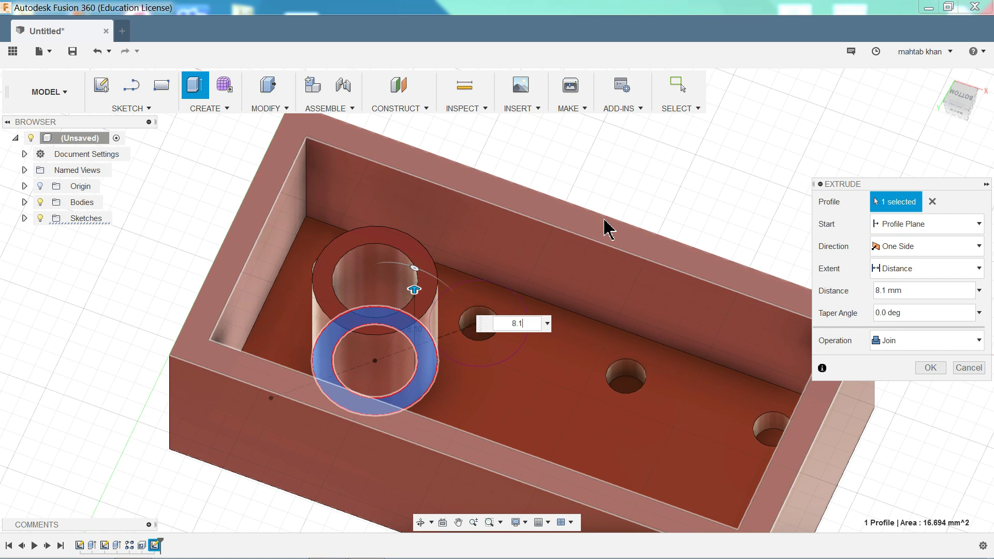
left_click(930, 367)
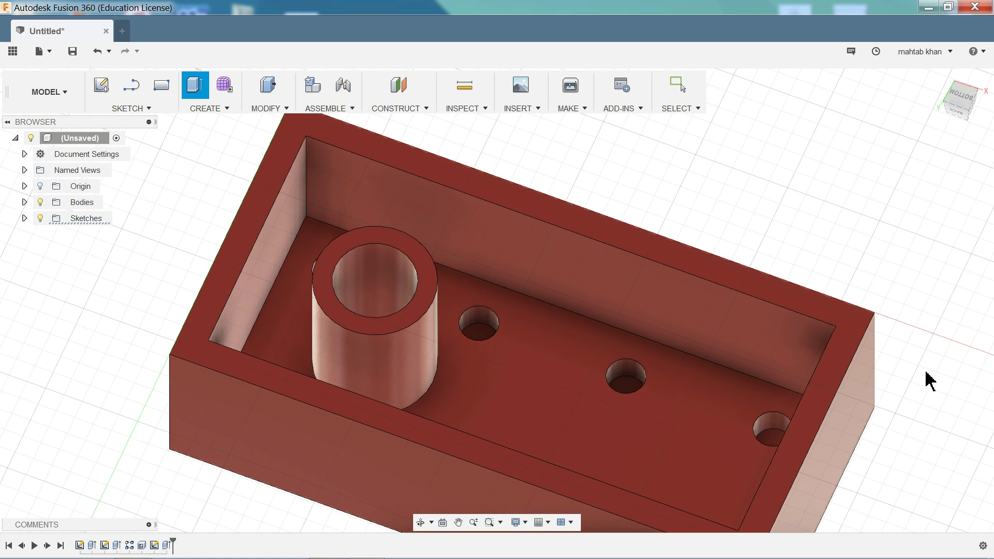
scroll(673, 321, "down", 3)
Orbit the model to a near-top view of the brick's underside.
scroll(539, 310, "up", 2)
scroll(570, 259, "down", 3)
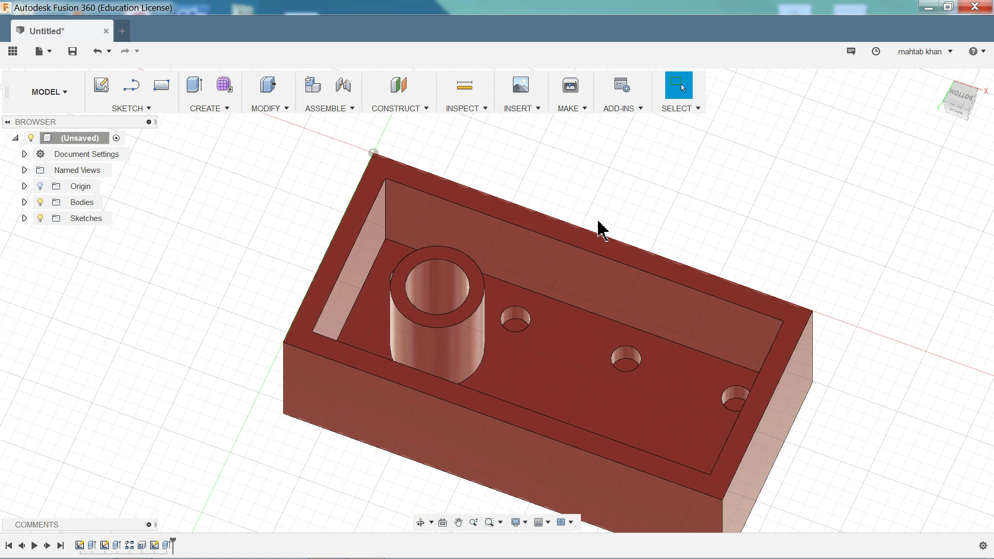
mouse_move(612, 196)
middle_mouse_down("shift")
mouse_move(624, 194)
mouse_move(619, 200)
middle_mouse_up("shift")
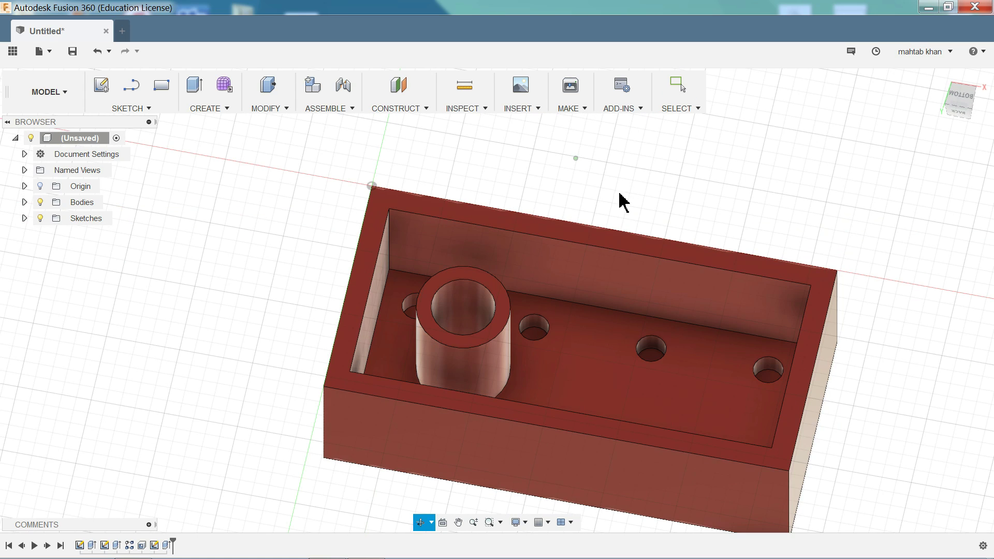
scroll(539, 355, "up", 2)
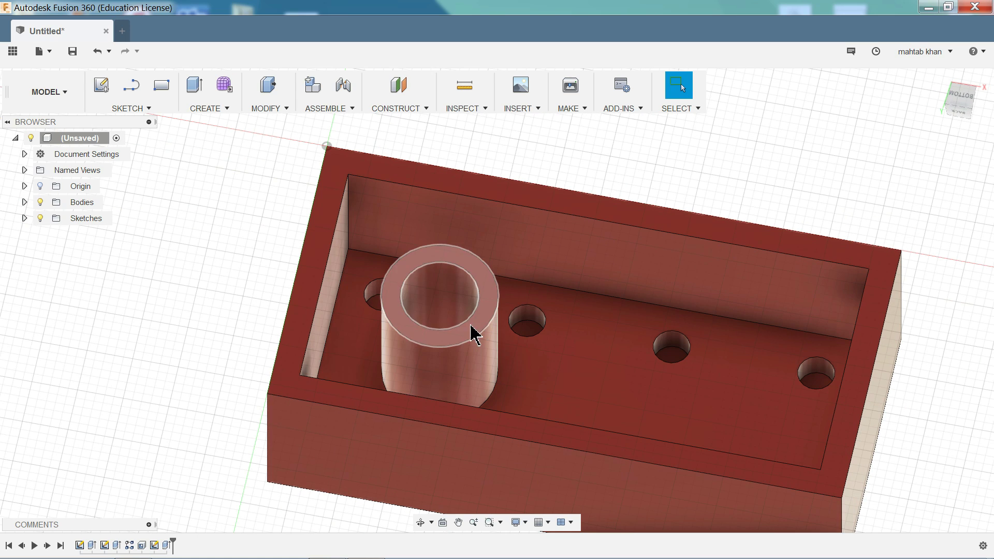
left_click(213, 108)
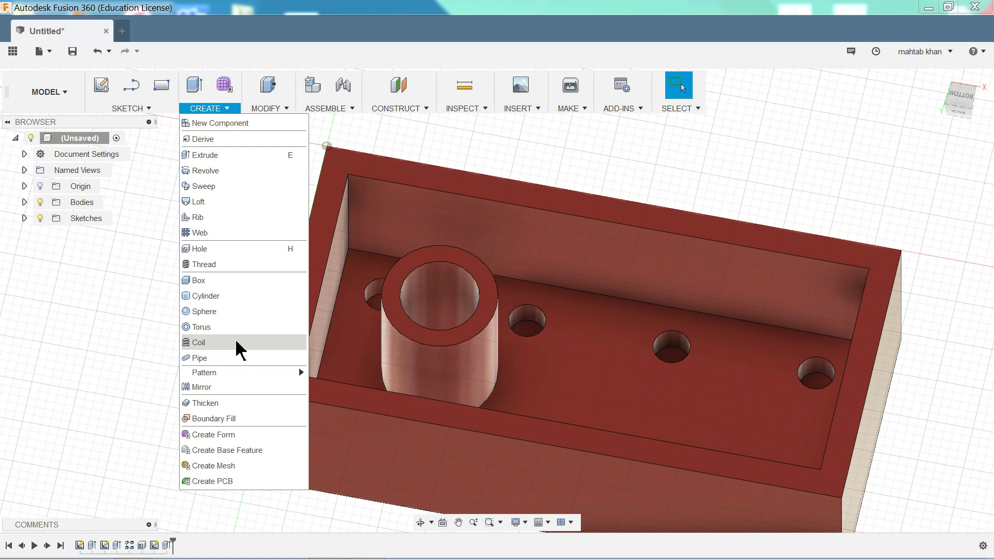
Pattern the tube extrusion along the brick's long top edge.
mouse_move(298, 373)
left_click(326, 378)
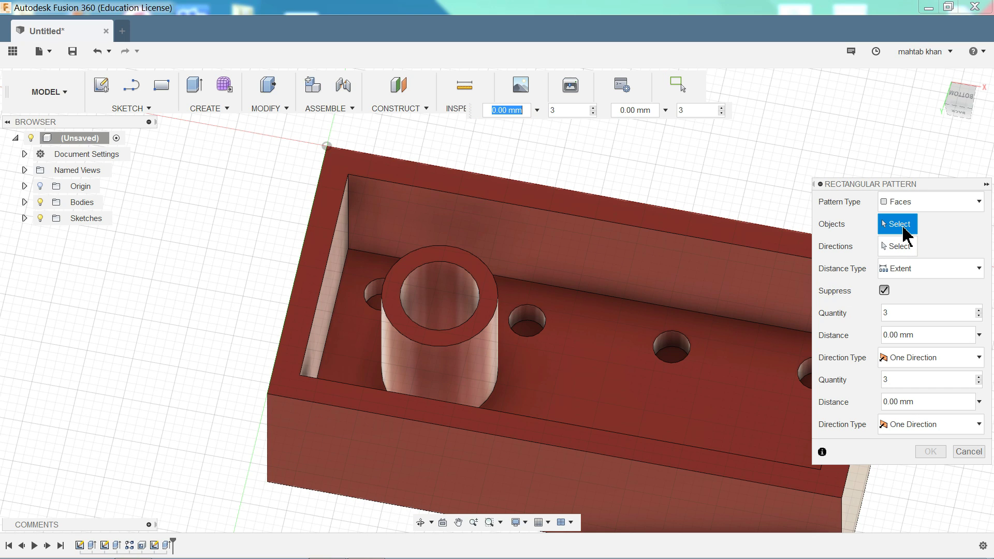
left_click(168, 545)
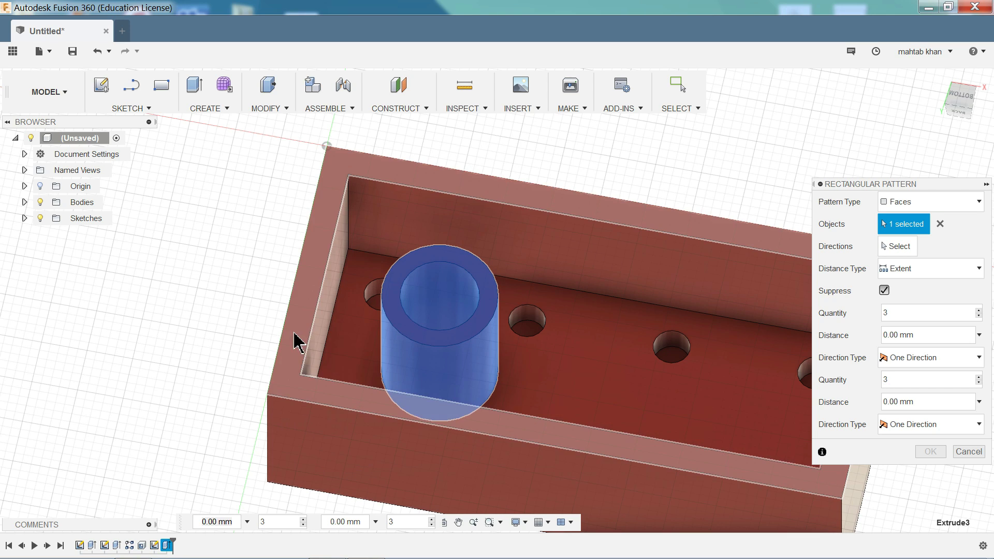
left_click(895, 249)
left_click(665, 233)
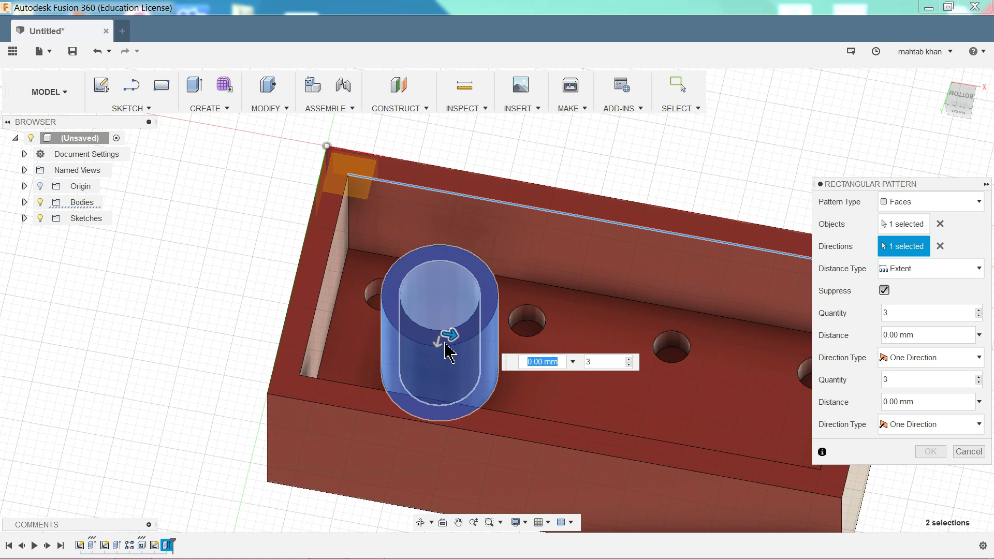
Set the pattern distance to 16 mm with 3 instances and confirm.
key("Tab")
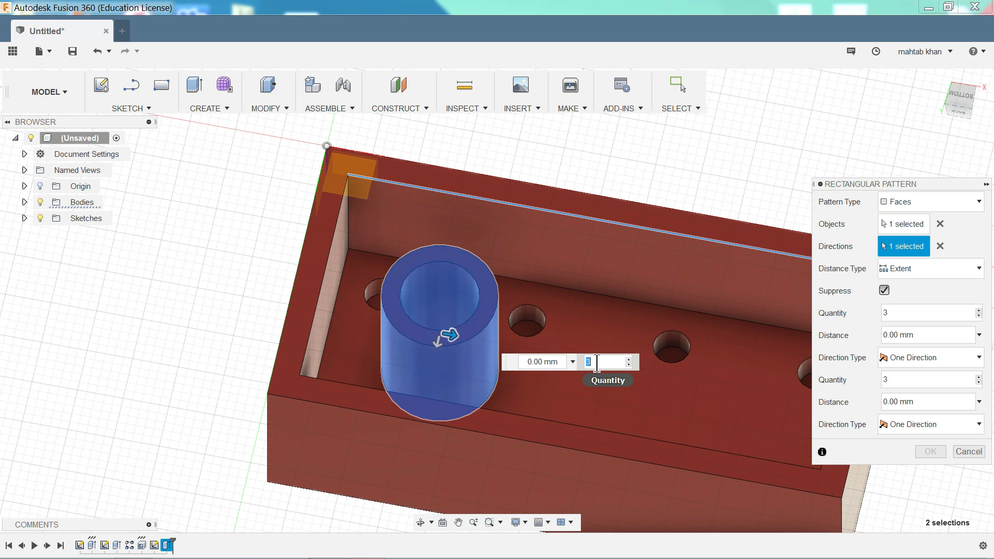
left_click(556, 362)
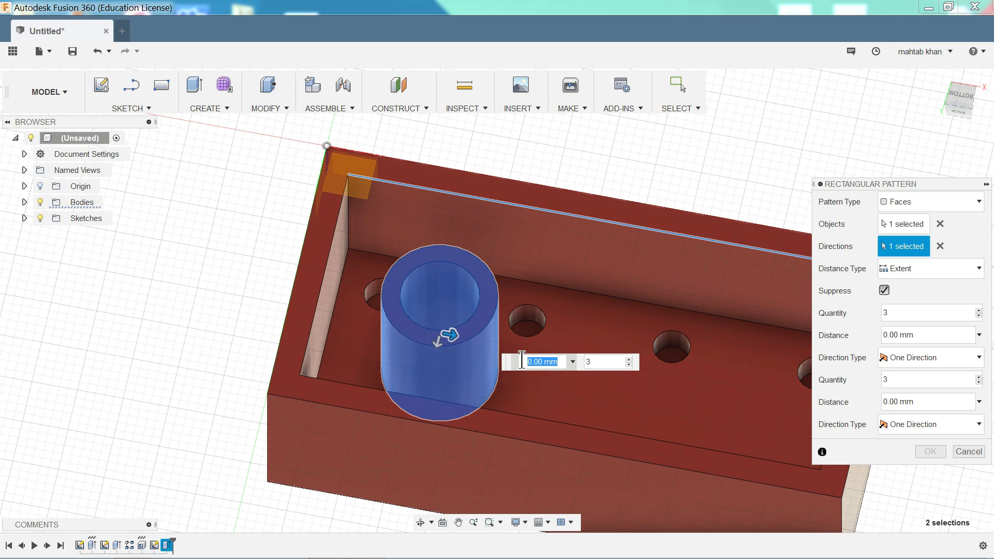
type("1")
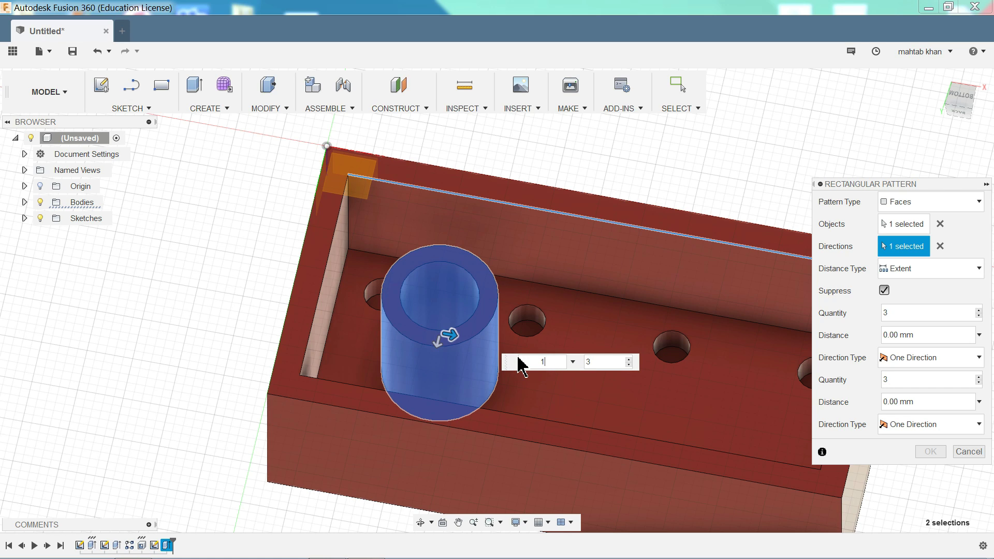
type("6")
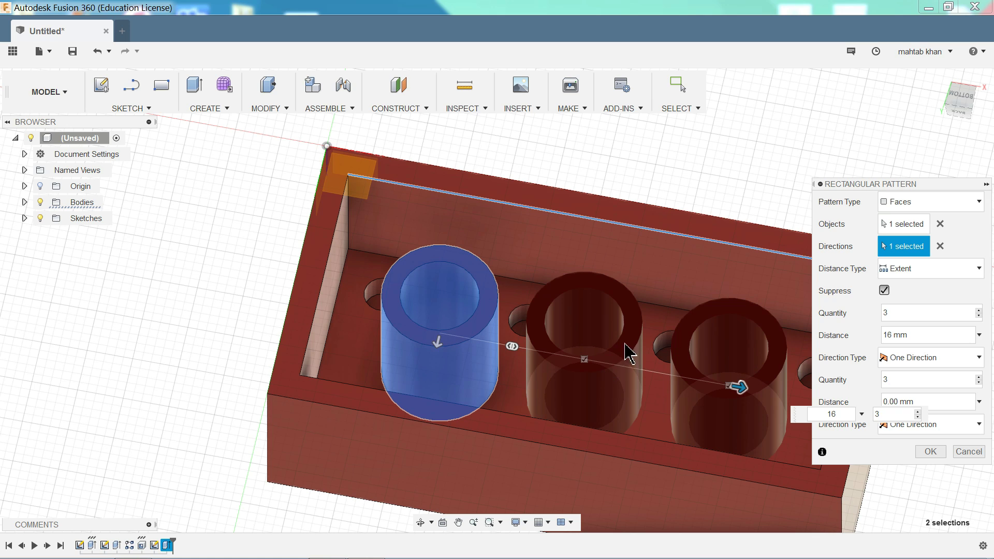
left_click(930, 452)
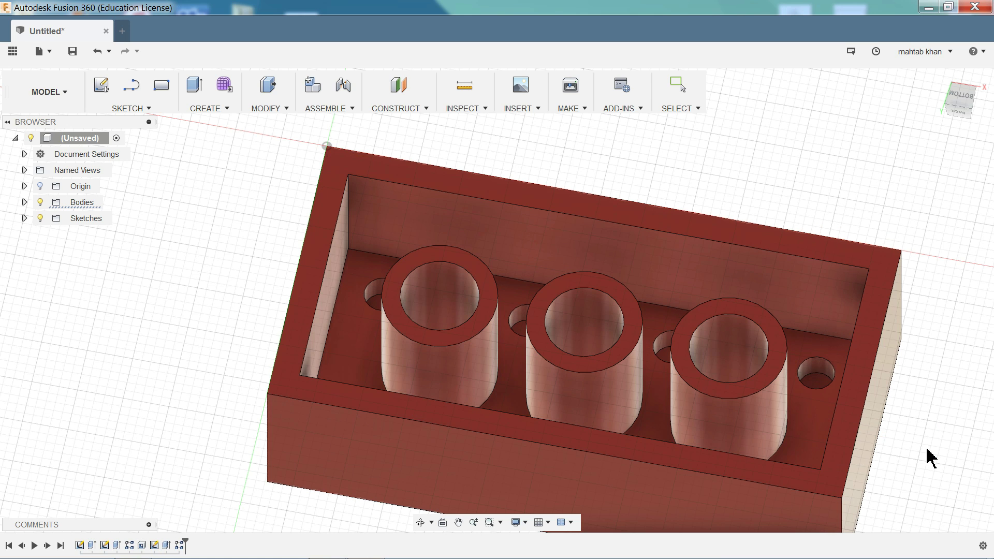
scroll(714, 328, "down", 2)
scroll(890, 372, "up", 2)
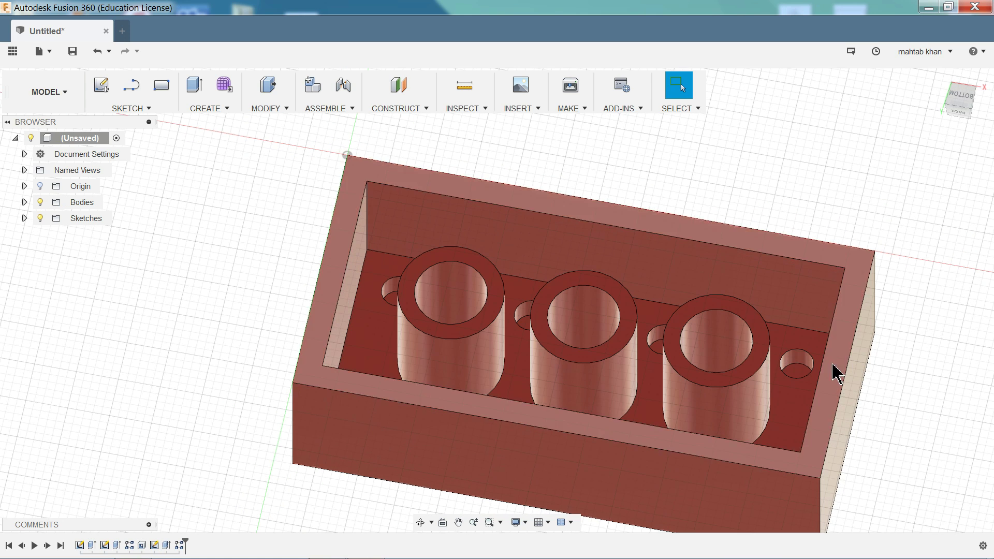
scroll(583, 319, "down", 2)
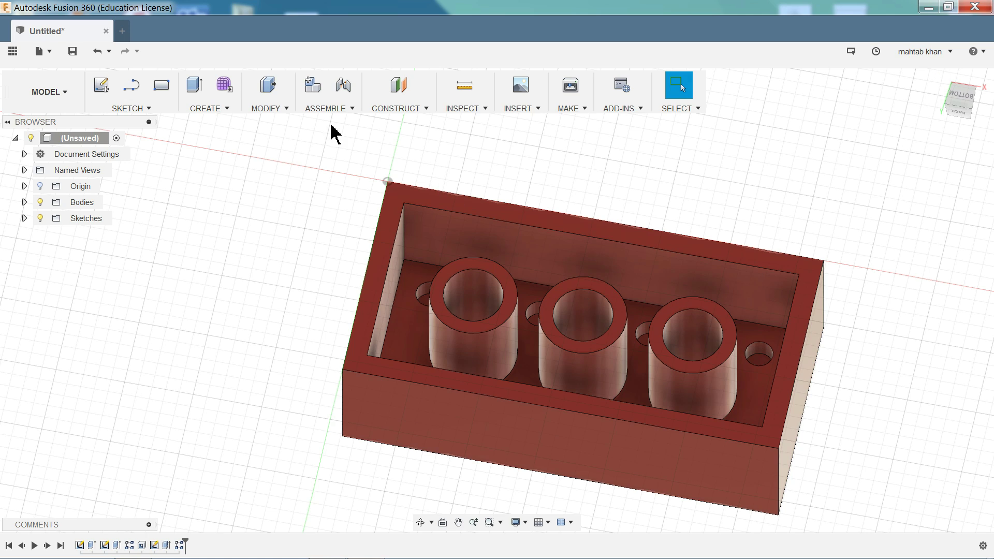
Fillet the top outer edges of the three underside tubes with a 0.2 mm radius.
left_click(271, 111)
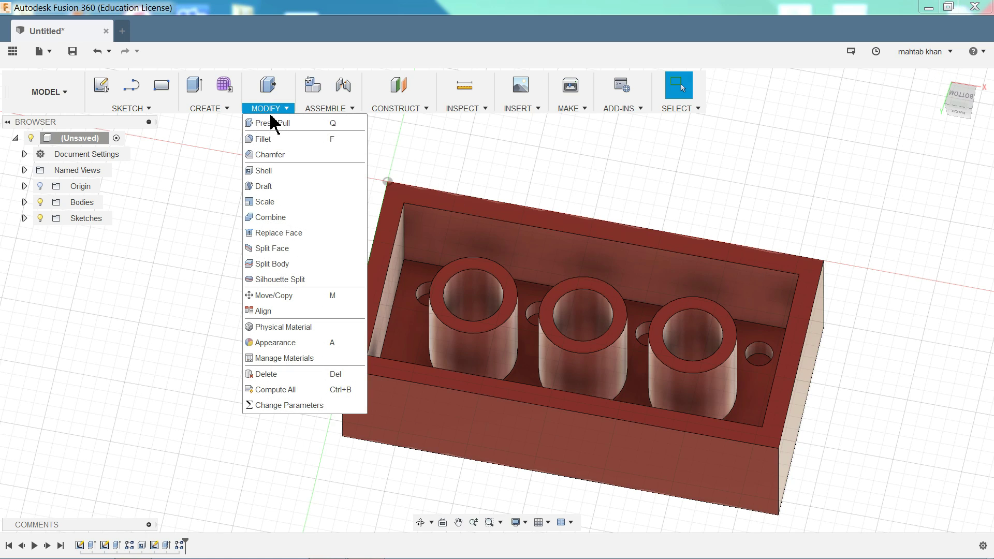
left_click(270, 141)
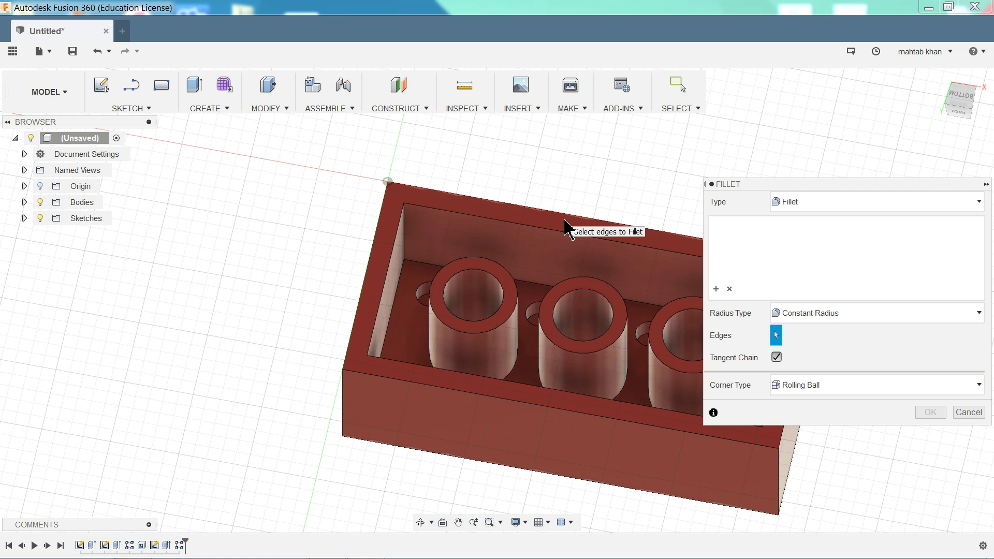
left_click_drag(766, 184, 821, 137)
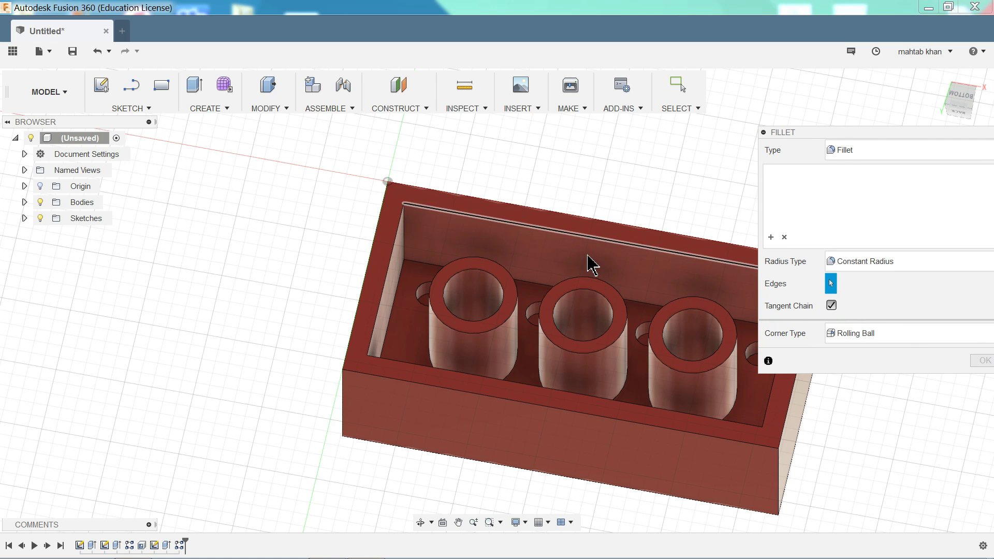
middle_click_drag(311, 329, 204, 299)
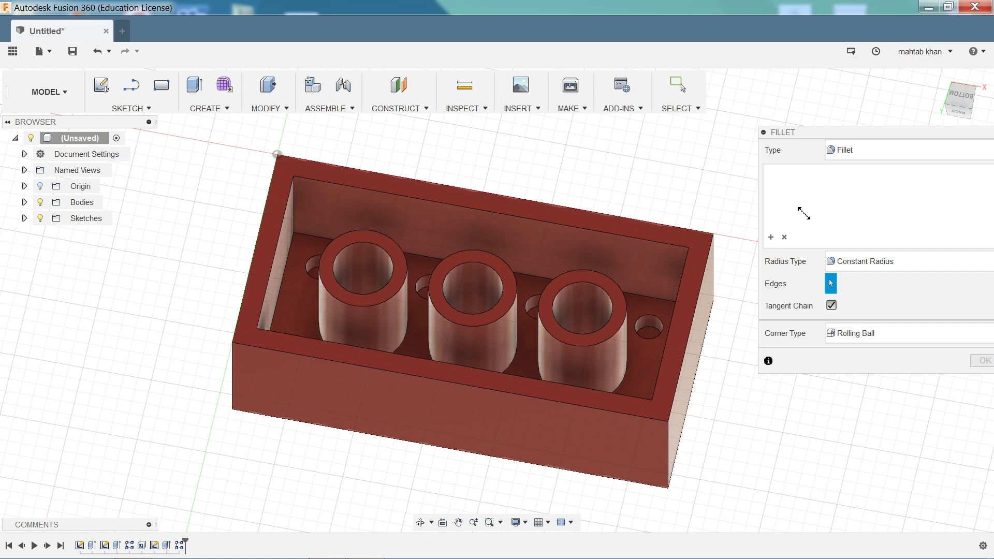
left_click(623, 331)
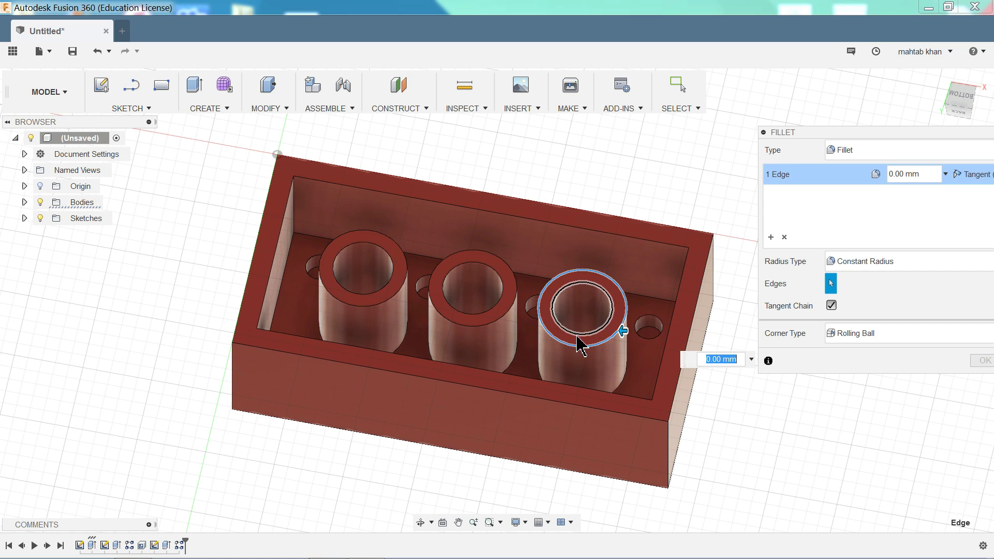
left_click(495, 325)
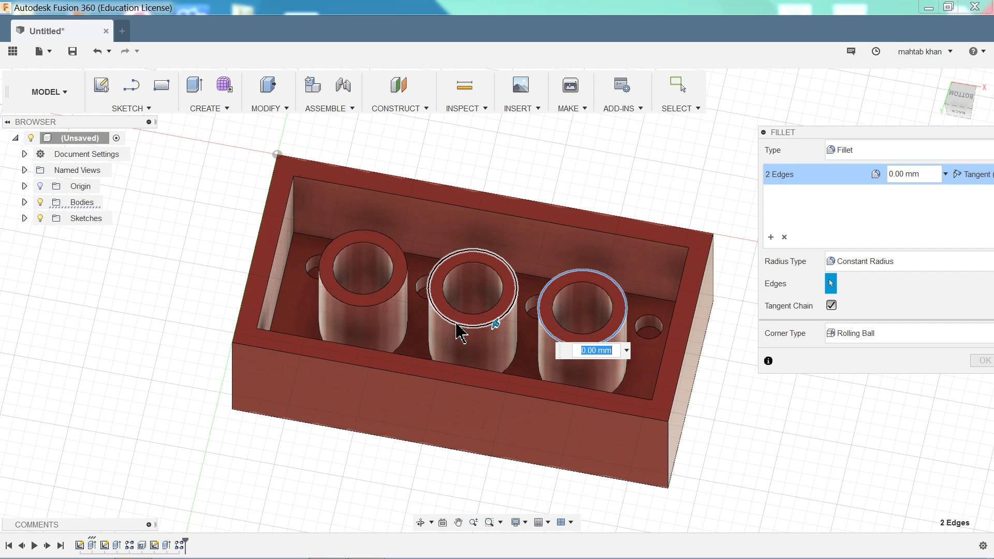
left_click(392, 302)
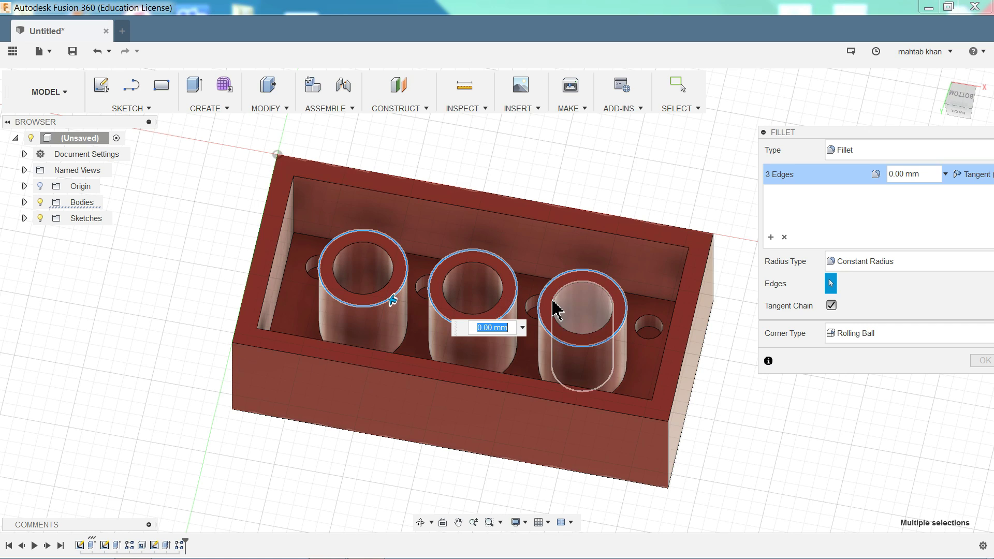
left_click(928, 185)
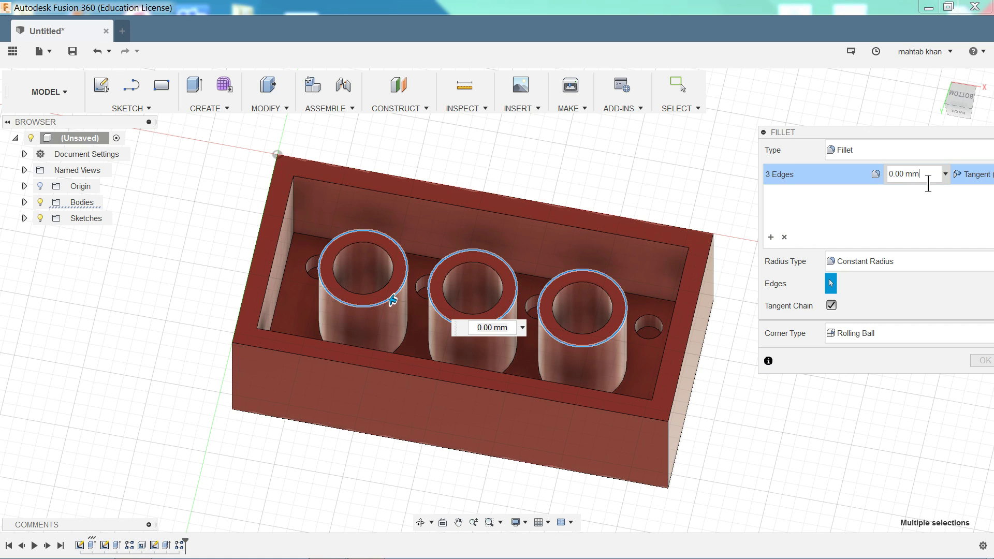
type("0.2")
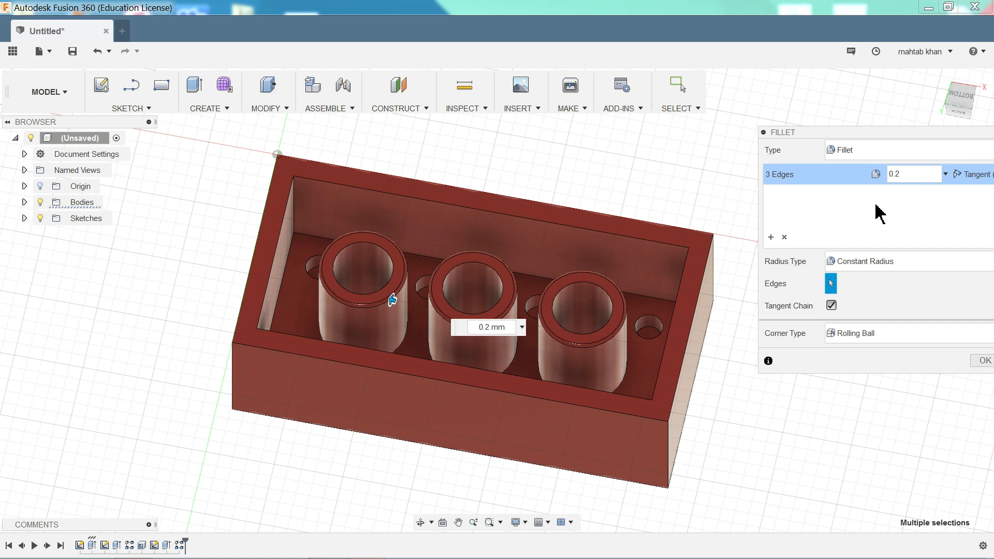
left_click(983, 361)
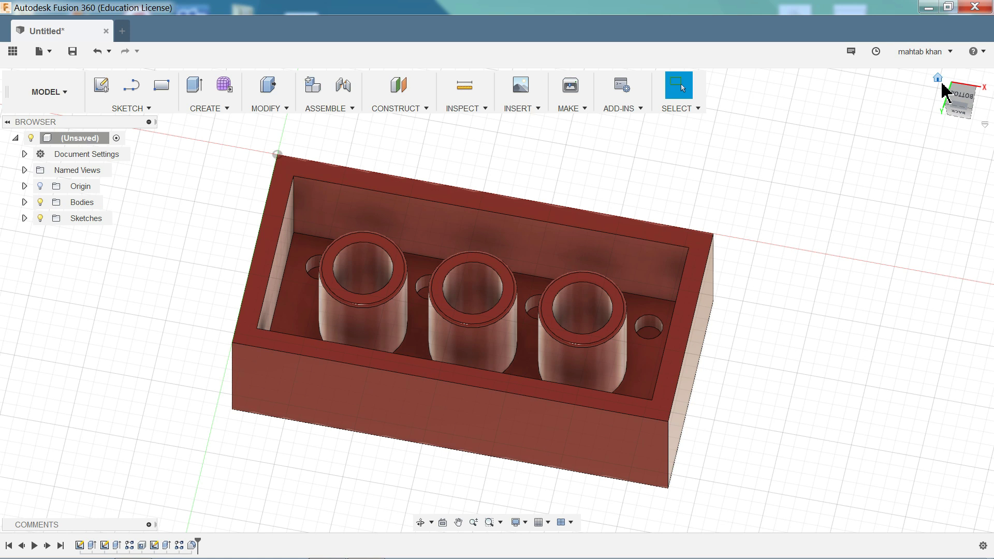
From the home view, select the top edges of the first four studs for a fillet.
left_click(938, 78)
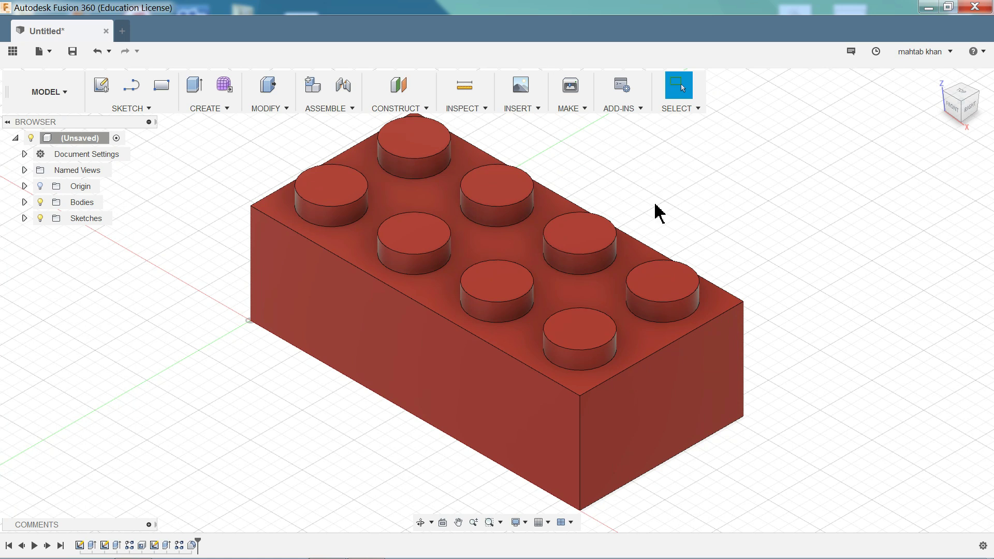
scroll(547, 191, "up", 2)
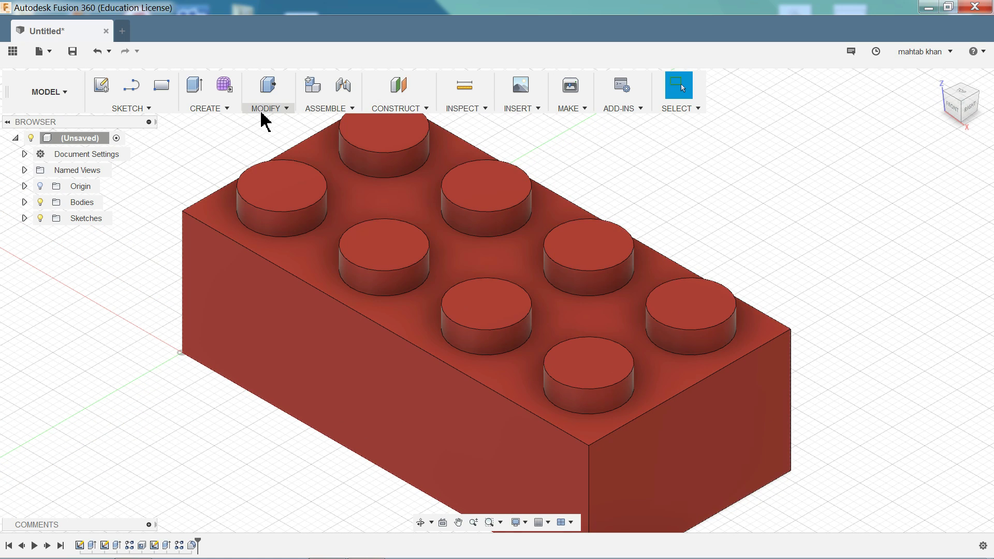
left_click(220, 110)
left_click(267, 108)
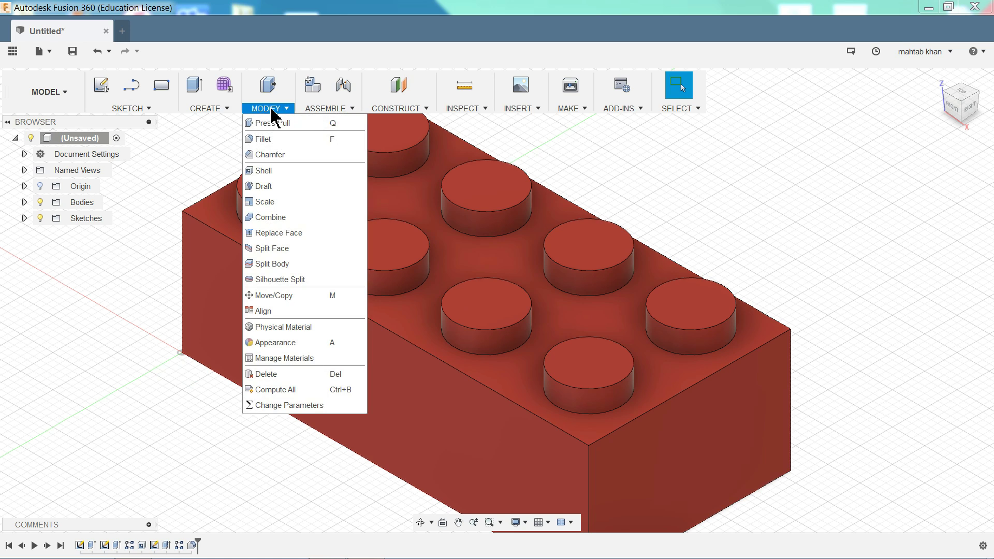
left_click(267, 145)
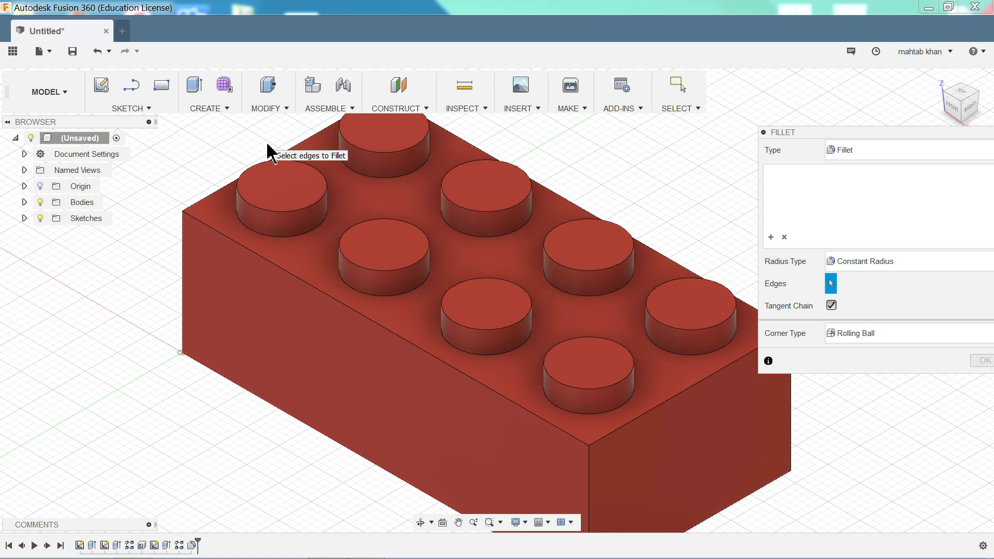
left_click(687, 342)
left_click(604, 268)
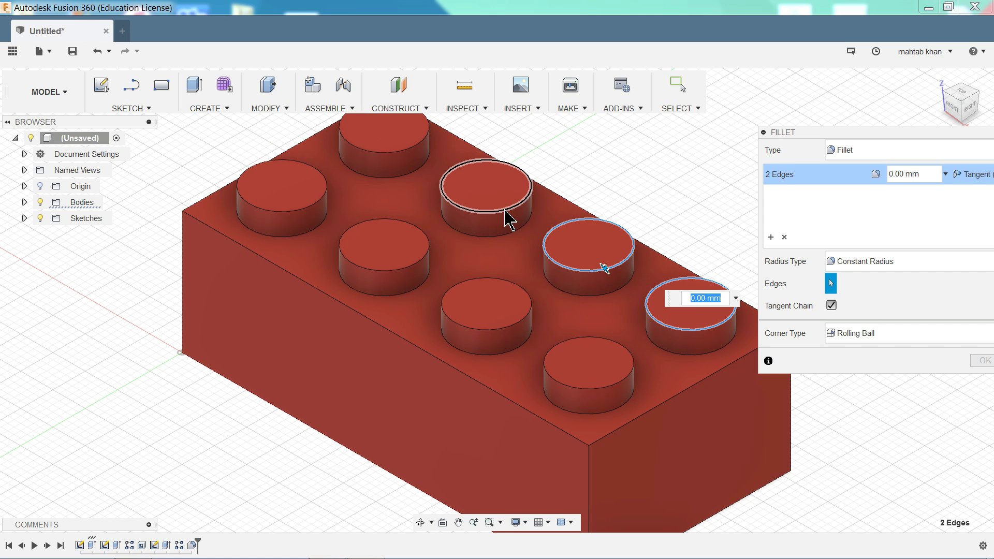
left_click(484, 210)
left_click(400, 152)
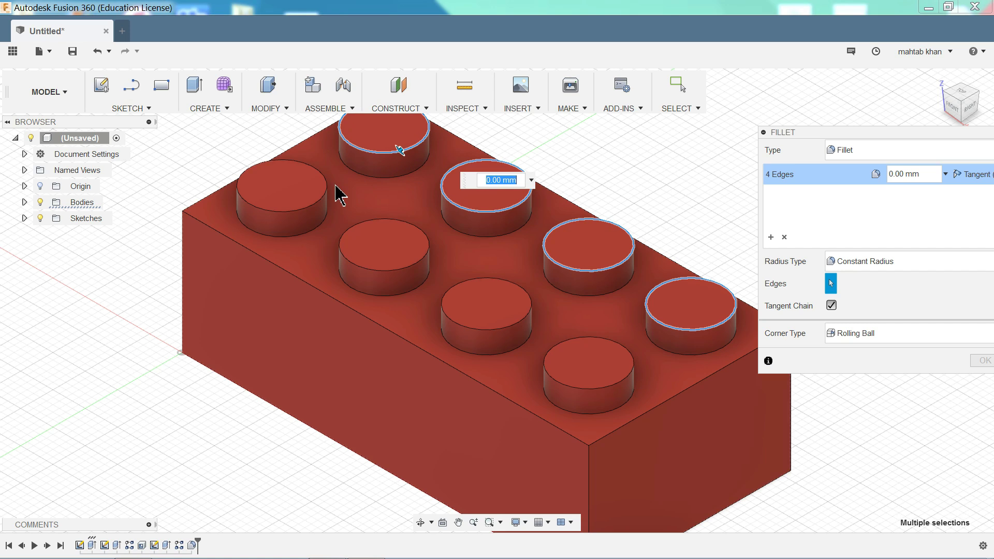
Add the remaining four stud edges and apply a 0.2 mm fillet.
left_click(328, 187)
left_click(381, 270)
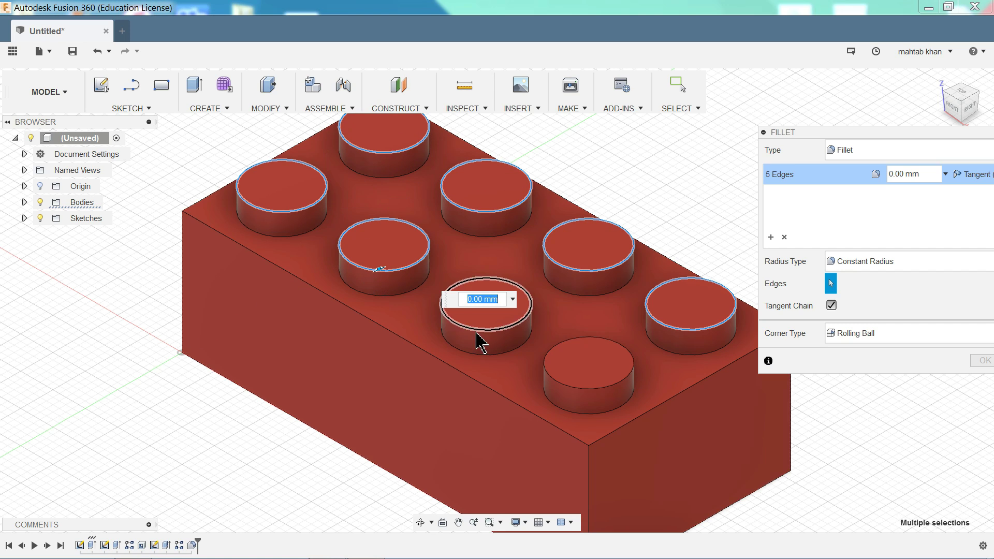
left_click(501, 327)
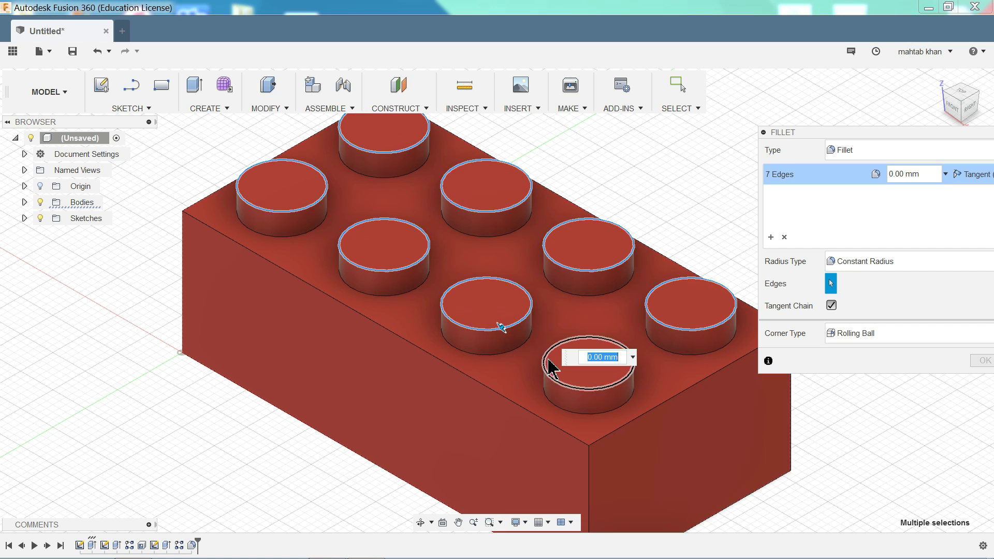
left_click(561, 387)
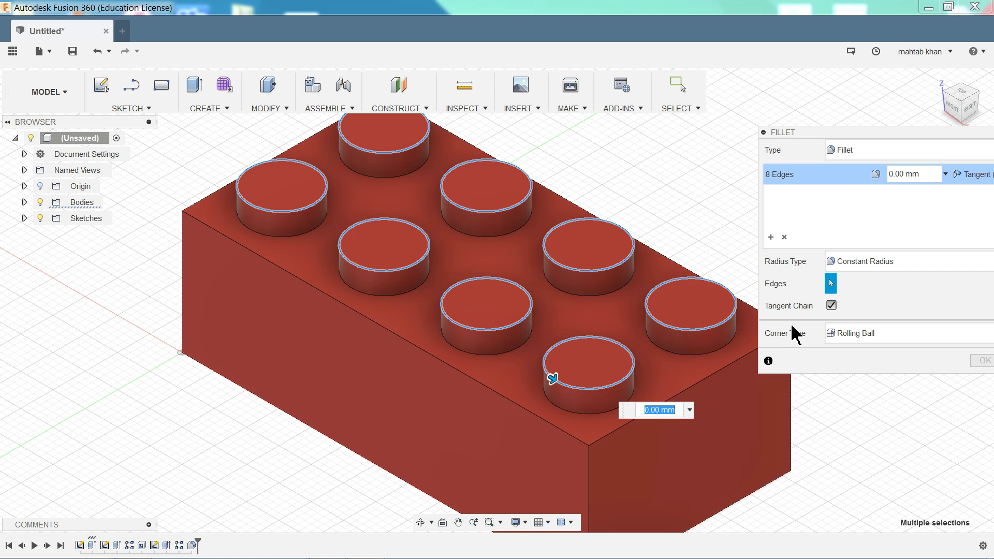
left_click(887, 174)
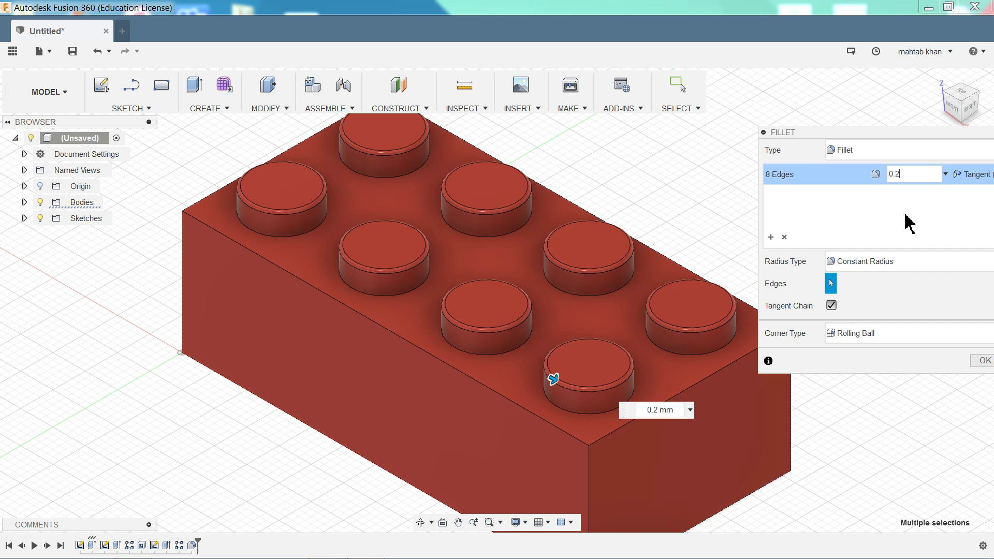
left_click(984, 361)
scroll(783, 268, "down", 2)
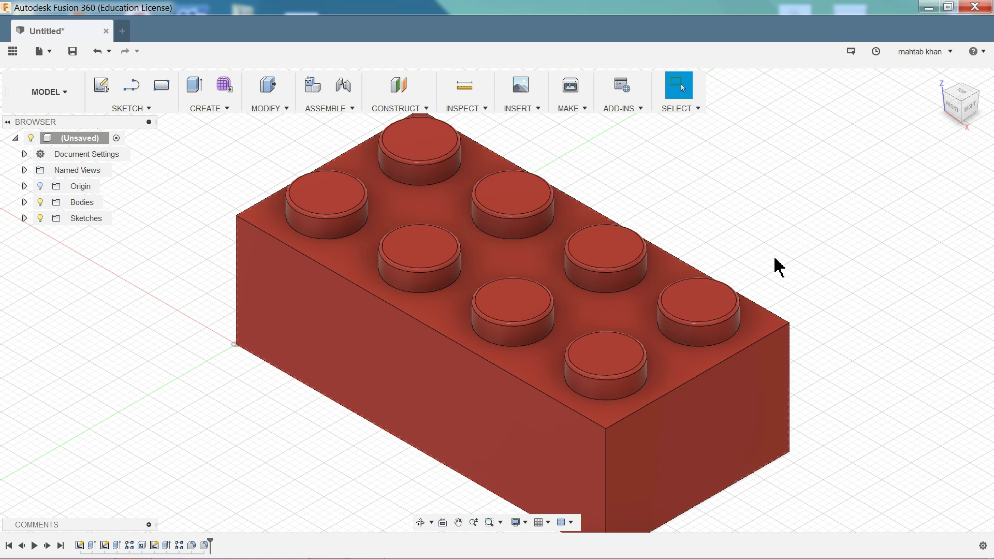
scroll(616, 217, "down", 3)
scroll(679, 217, "up", 1)
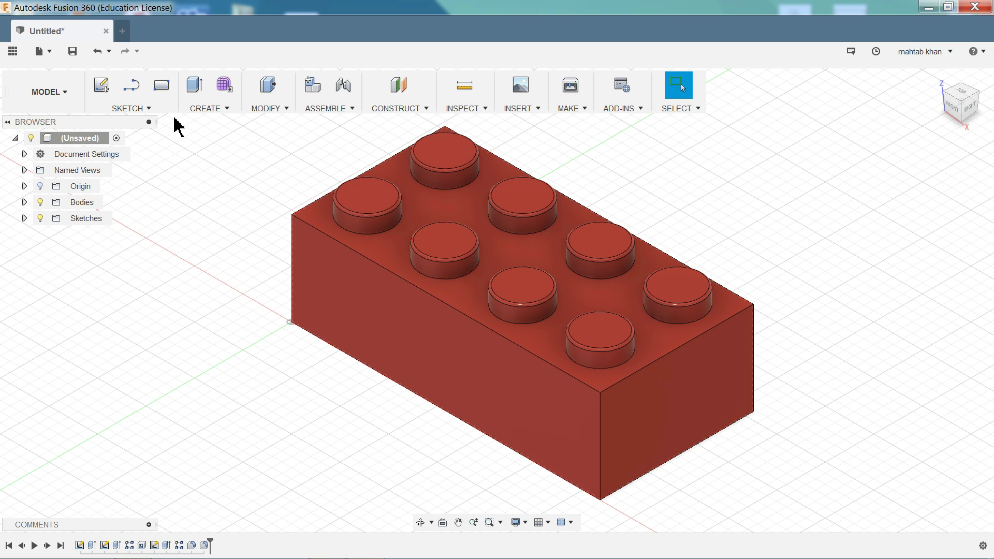
scroll(246, 251, "down", 3)
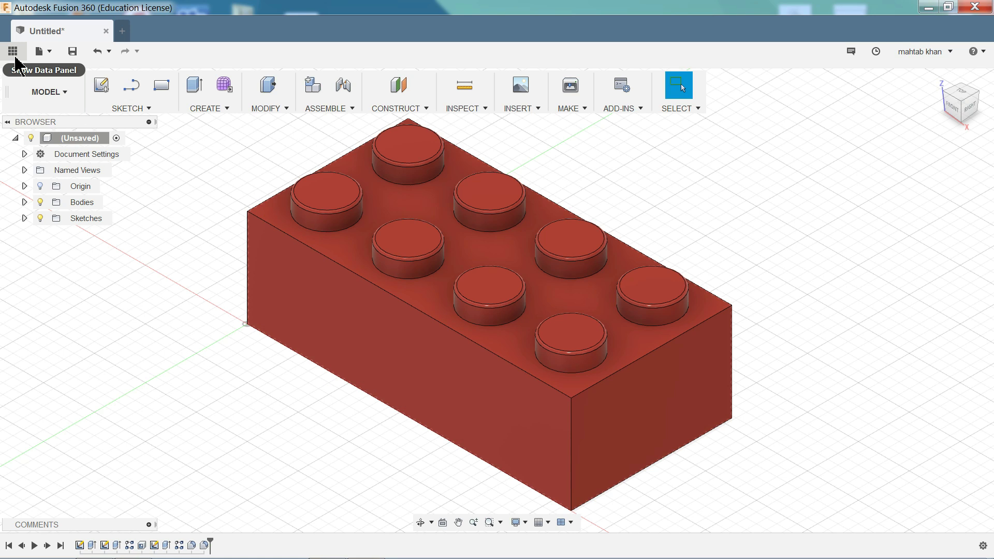
Create a folder named 'model fusion 360' in project 1 and open it.
left_click(13, 55)
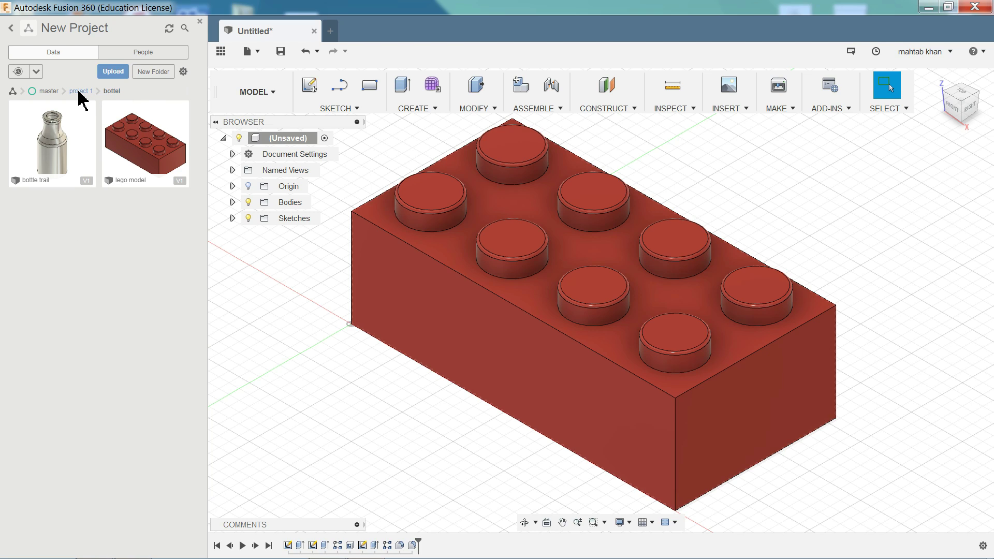
left_click(51, 92)
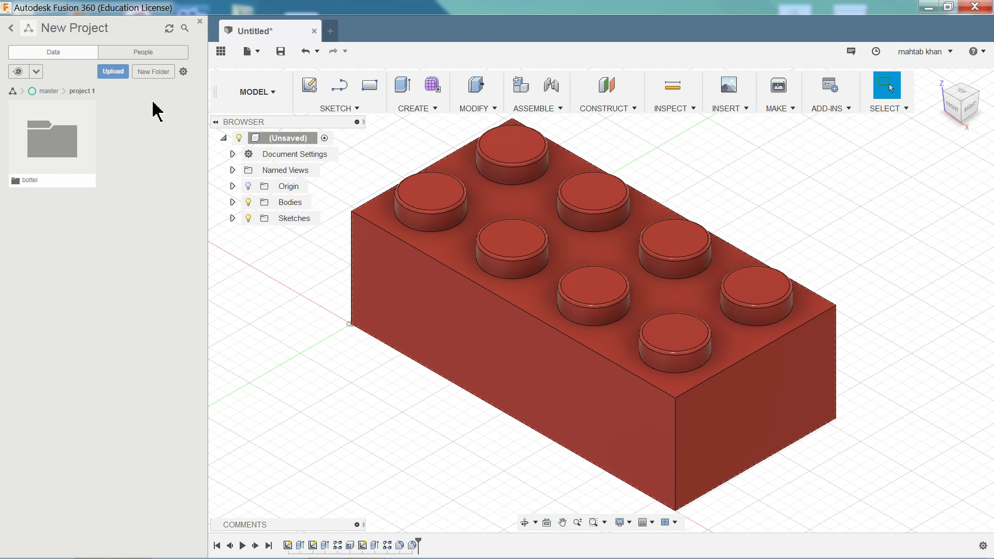
left_click(153, 75)
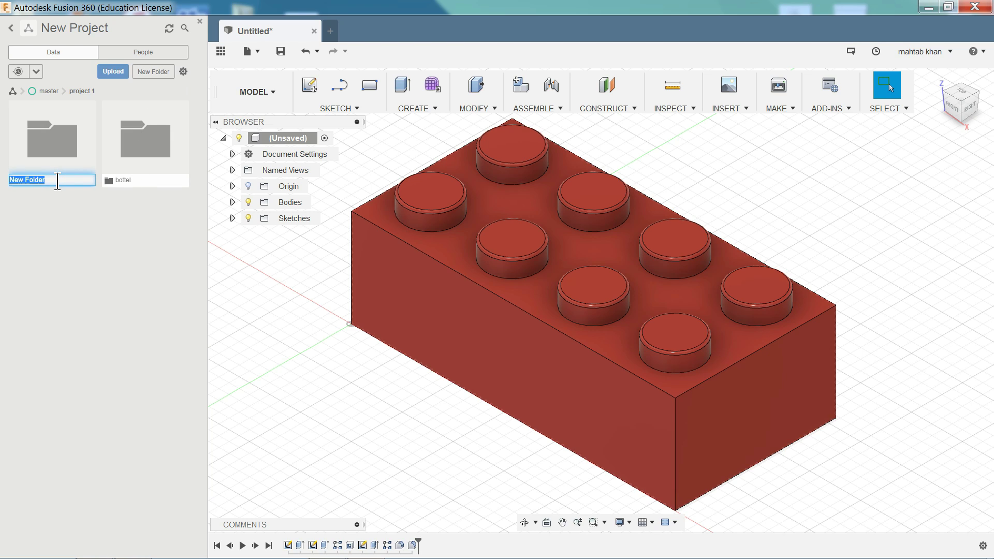
type("model fusion 36")
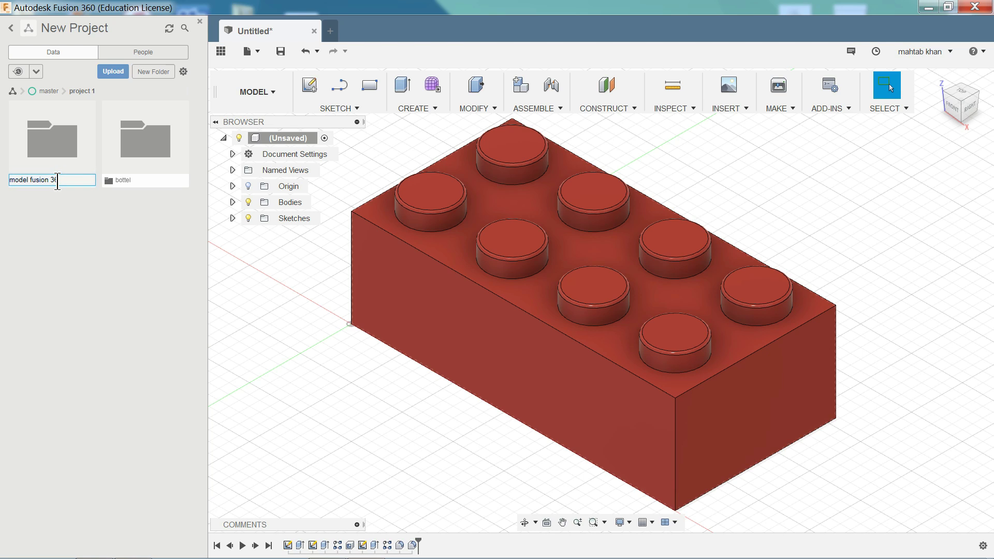
type("0")
key("Return")
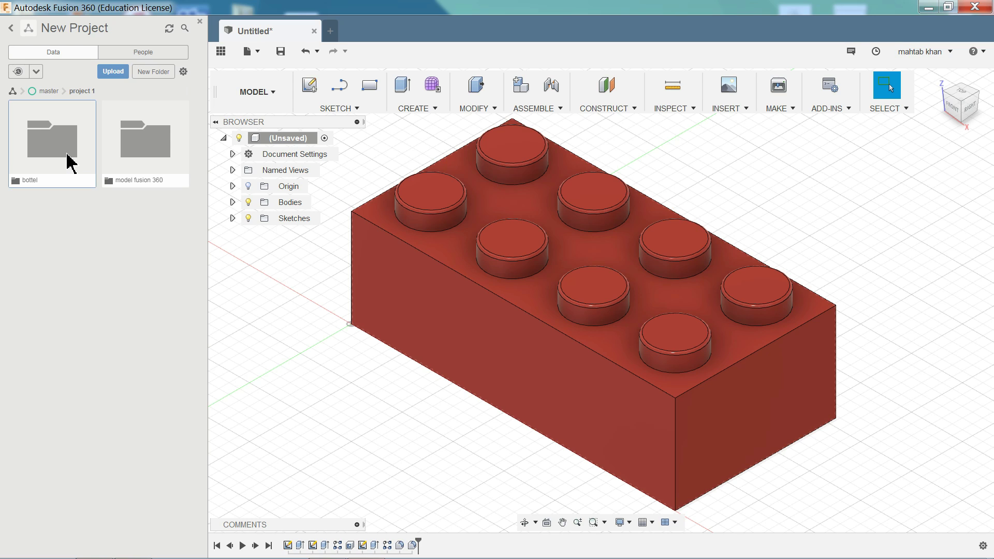
double_click(133, 153)
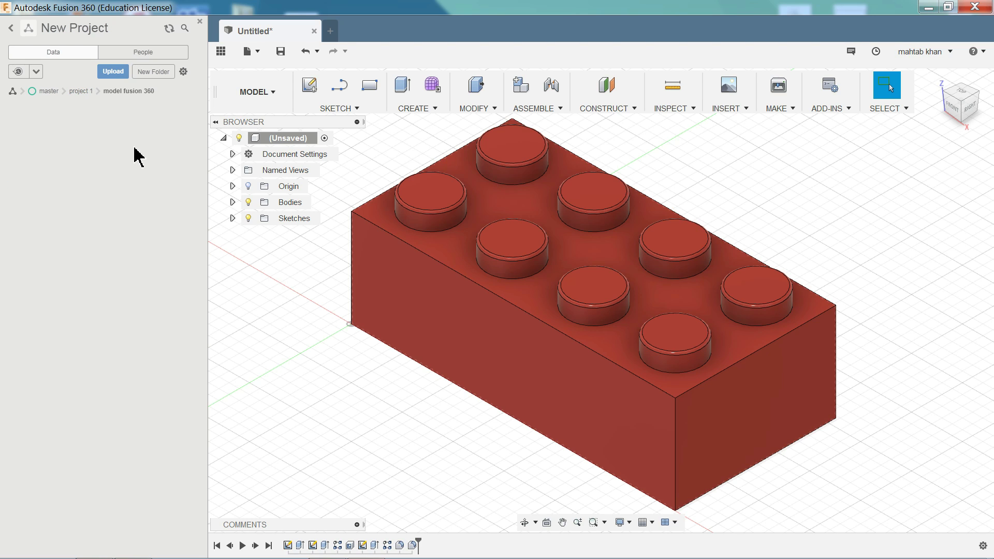
Save the brick design as 'Lego model' in the new folder.
left_click(282, 54)
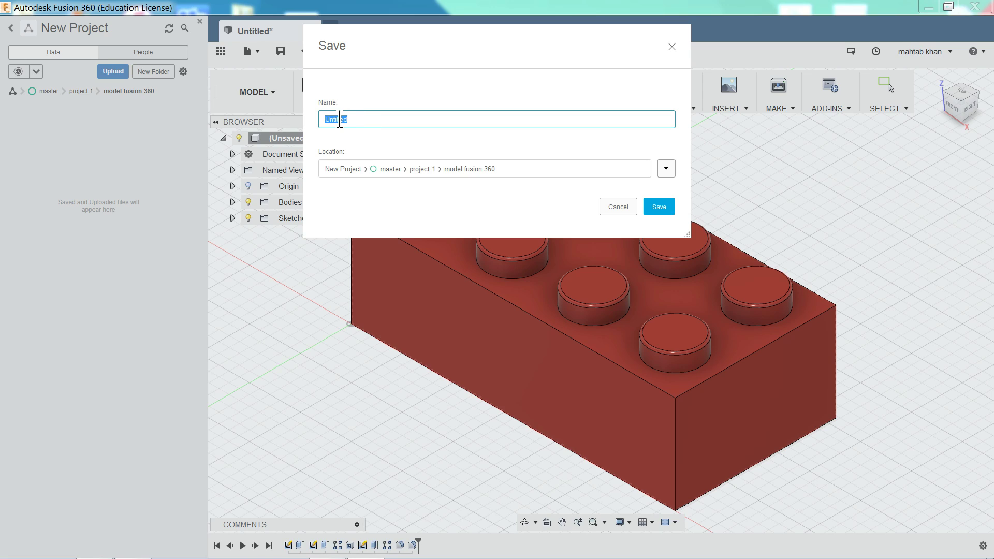
type("Lego model")
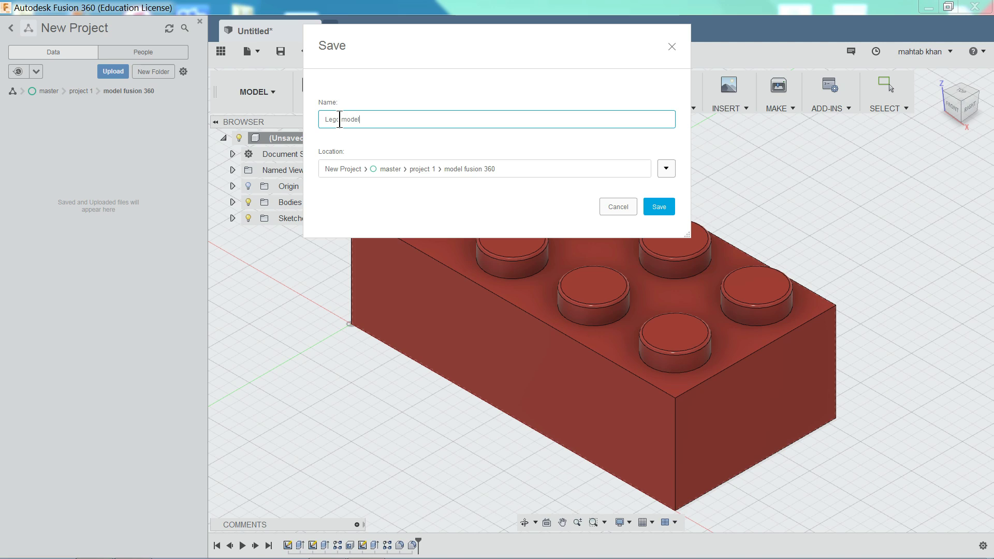
left_click(658, 208)
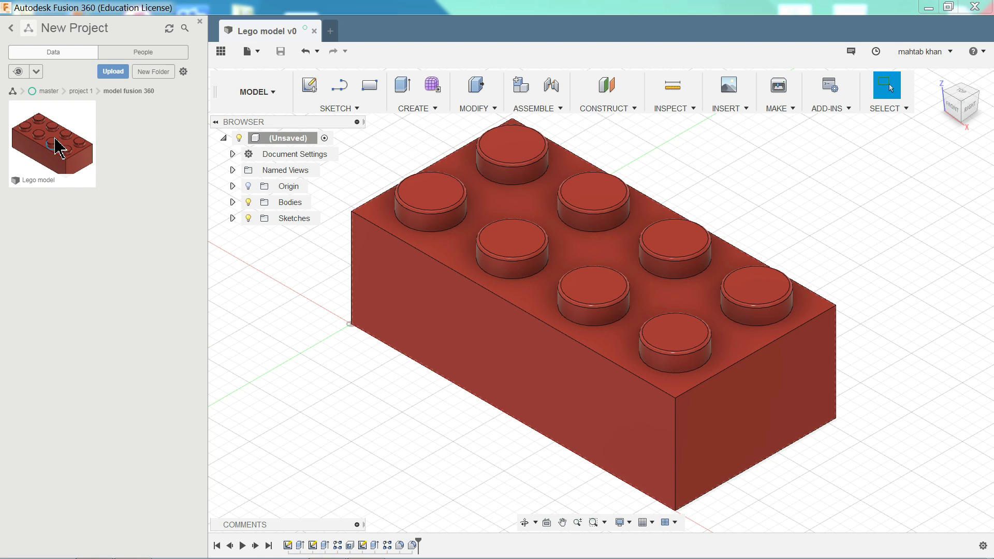
Close the Data Panel, leaving the saved 'Lego model' brick alone in the workspace.
left_click(199, 22)
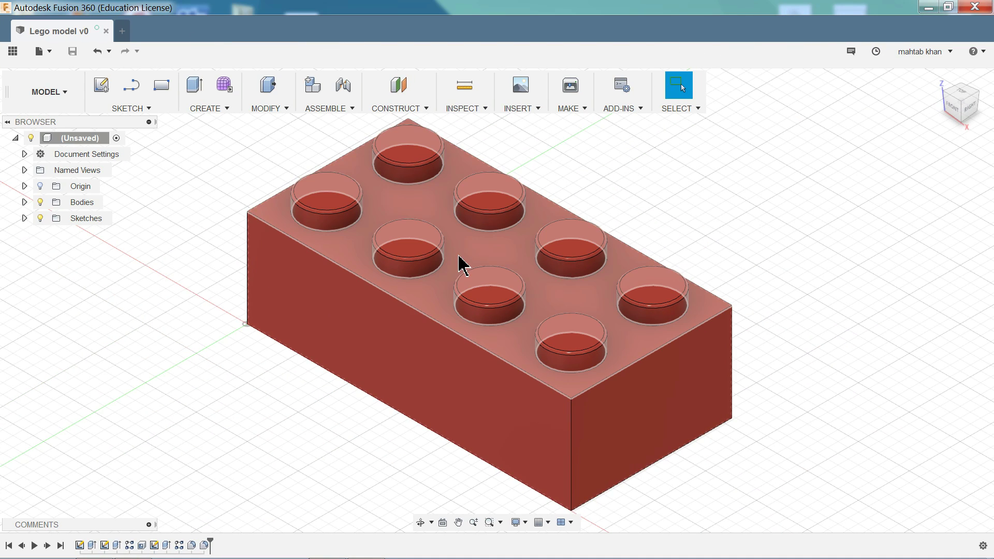